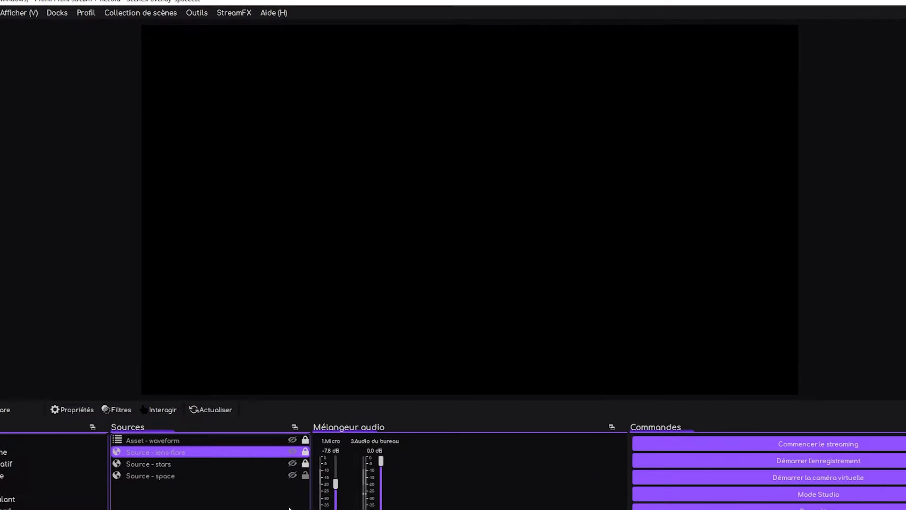
# Step: Make the Source - space and Source - stars sources visible in the scene
pyautogui.click(293, 476)
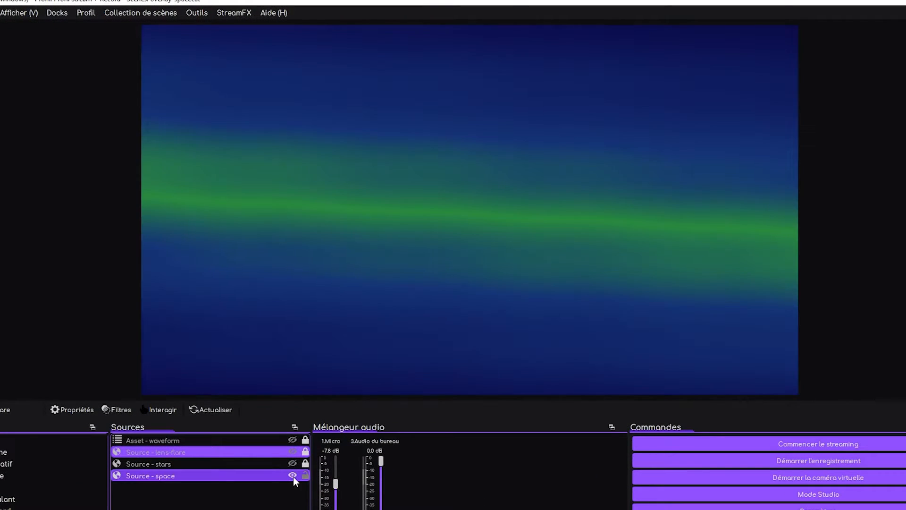
pyautogui.click(293, 463)
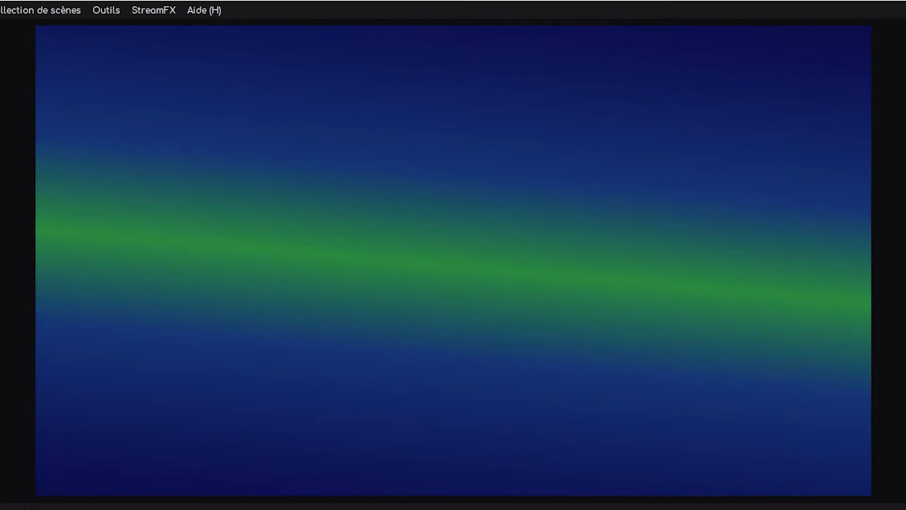
# Step: In Visual Studio Code, set the 50% gradient stop in background-space.css to orange and refresh Source - space in OBS Studio
pyautogui.hotkey('alt', 'Tab')
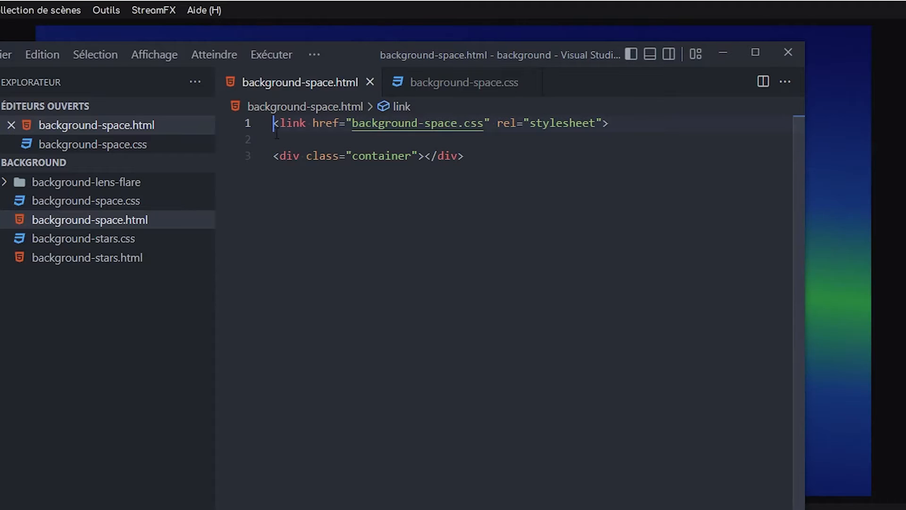
pyautogui.click(466, 85)
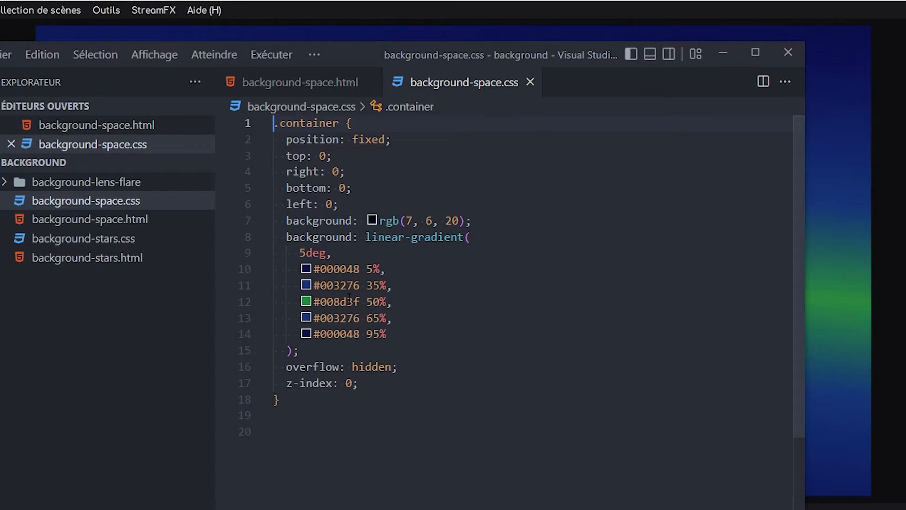
pyautogui.doubleClick(347, 302)
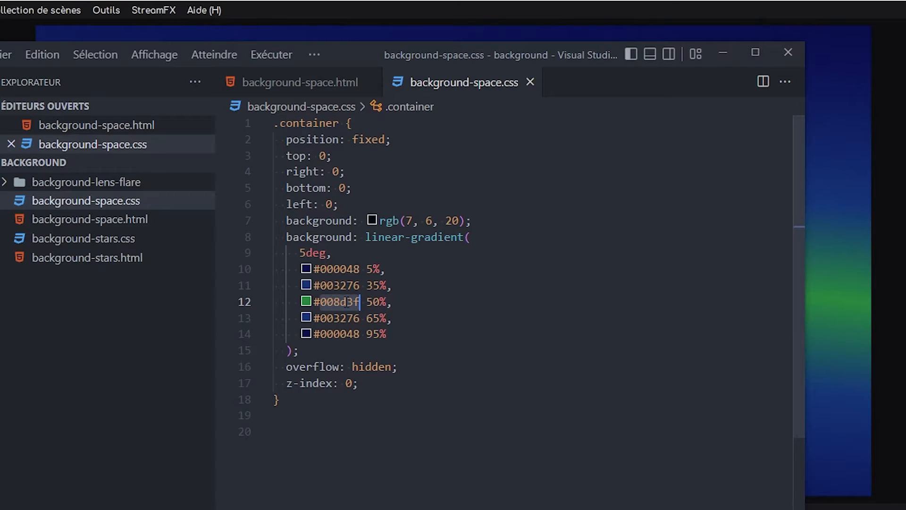
pyautogui.doubleClick(347, 302)
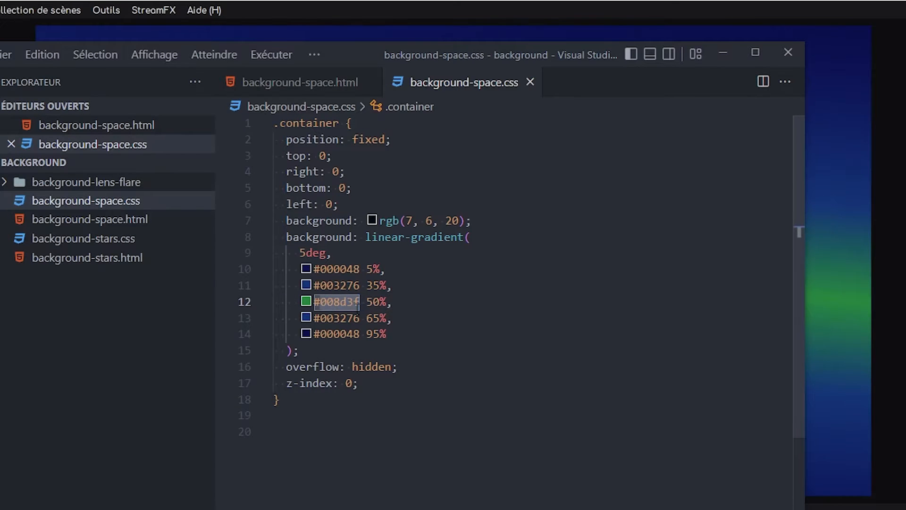
pyautogui.press('BackSpace')
pyautogui.write('orange')
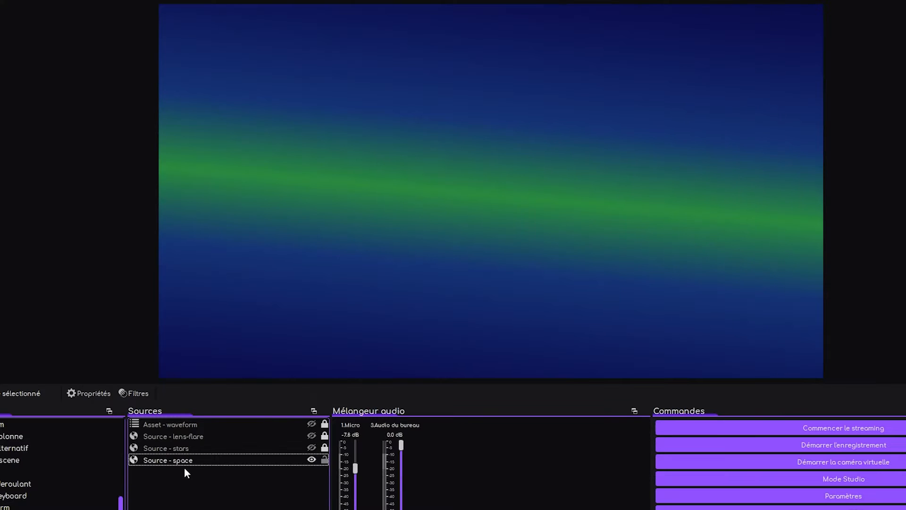
pyautogui.click(184, 460)
pyautogui.click(216, 394)
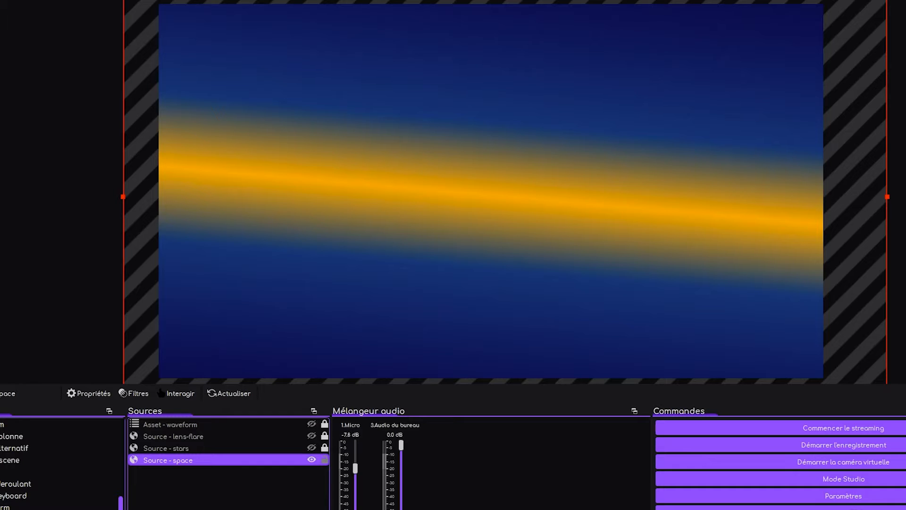
# Step: Revert the orange gradient stop in background-space.css in Visual Studio Code and refresh Source - space in OBS Studio
pyautogui.hotkey('alt', 'Tab')
pyautogui.press('BackSpace')
pyautogui.press('BackSpace')
pyautogui.press('BackSpace')
pyautogui.press('BackSpace')
pyautogui.press('BackSpace')
pyautogui.press('BackSpace')
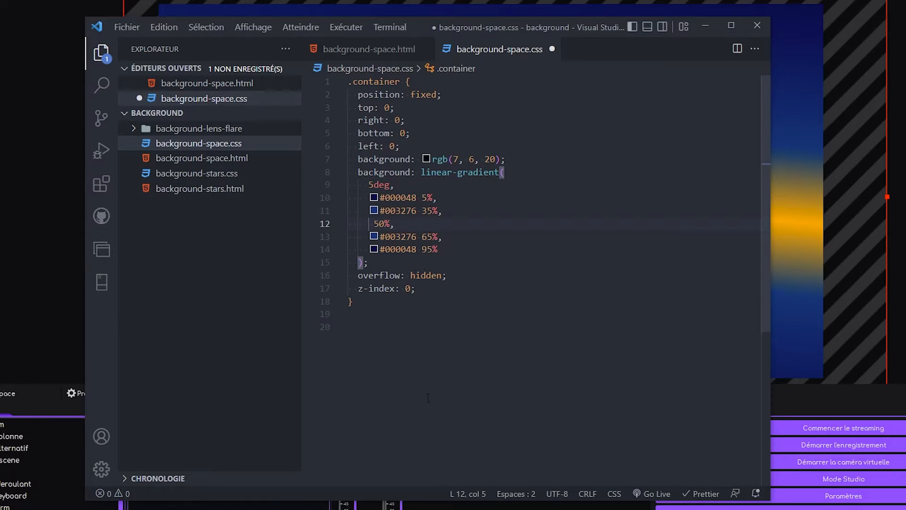
pyautogui.hotkey('ctrl', 'z')
pyautogui.click(27, 257)
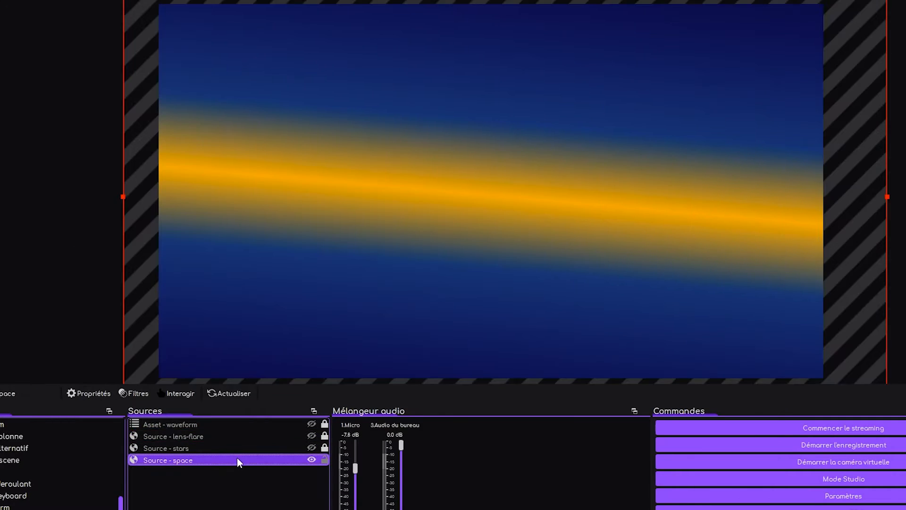
pyautogui.click(224, 392)
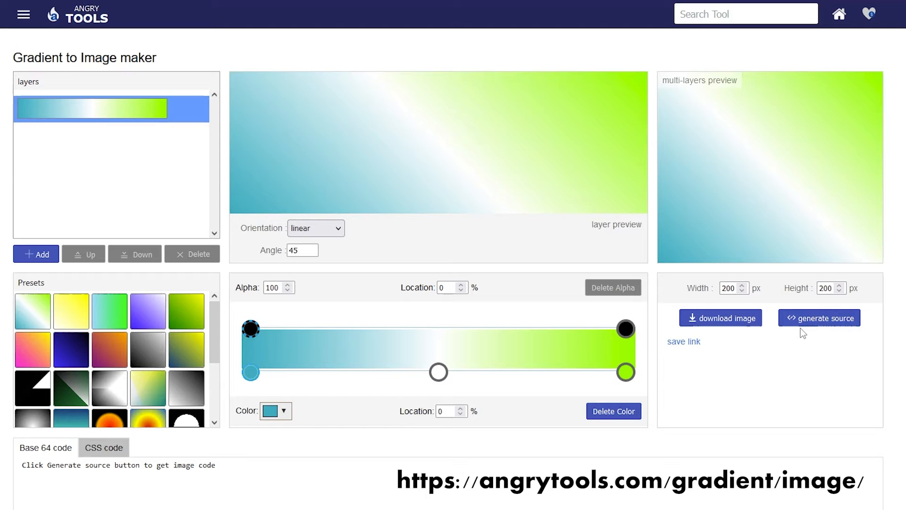
# Step: In the Angry Tools Gradient to Image maker, set the first color stop to blue rgb(5,27,161) and the last to dark blue rgb(0,23,125)
pyautogui.click(275, 410)
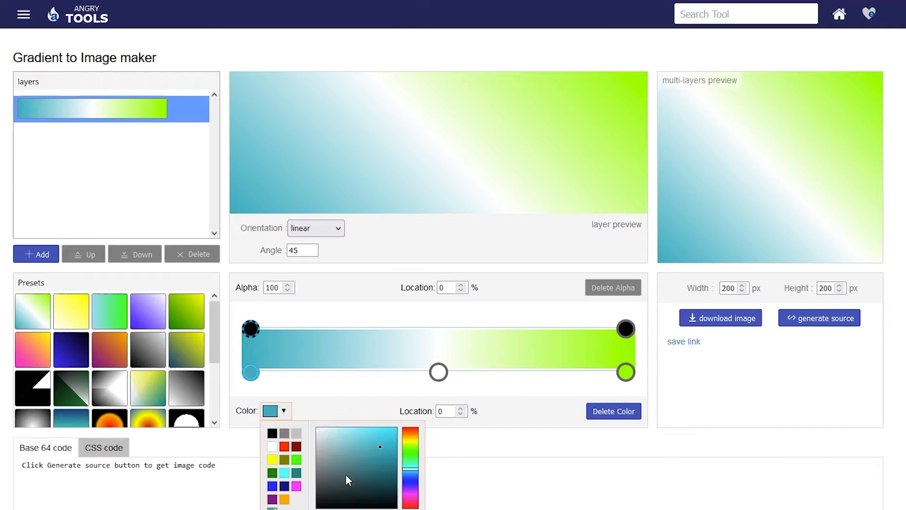
pyautogui.click(410, 479)
pyautogui.moveTo(381, 459)
pyautogui.mouseDown()
pyautogui.moveTo(385, 465)
pyautogui.moveTo(394, 441)
pyautogui.moveTo(396, 468)
pyautogui.mouseUp()
pyautogui.click(625, 372)
pyautogui.click(278, 410)
pyautogui.click(410, 480)
pyautogui.click(450, 465)
# Step: Move the middle color stop to about 48% and set its color to green rgb(61,151,73)
pyautogui.moveTo(438, 372); pyautogui.dragTo(431, 372)
pyautogui.click(422, 455)
pyautogui.moveTo(379, 448); pyautogui.dragTo(376, 460)
pyautogui.click(449, 467)
# Step: Set the gradient angle to 80 and move the two blue color stops inward to about 21% and 70%
pyautogui.click(302, 250)
pyautogui.moveTo(328, 276); pyautogui.dragTo(320, 274)
pyautogui.click(295, 467)
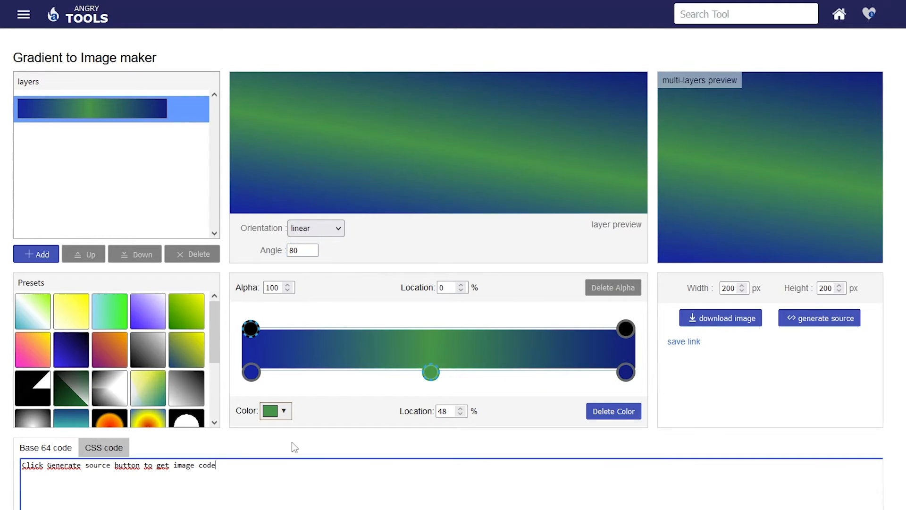
pyautogui.moveTo(251, 372); pyautogui.dragTo(329, 371)
pyautogui.moveTo(626, 372); pyautogui.dragTo(519, 371)
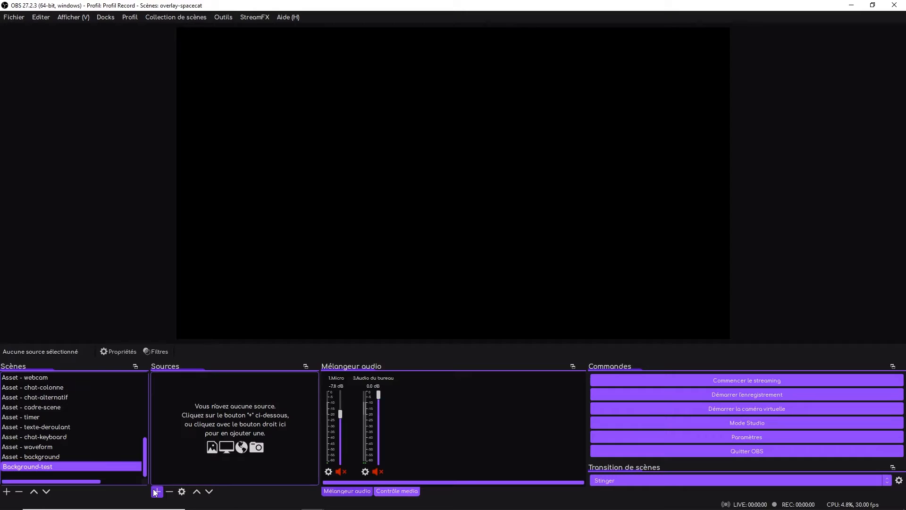
# Step: In OBS Studio, add a new browser source named Navigateur to the Background-test scene
pyautogui.click(157, 491)
pyautogui.click(183, 313)
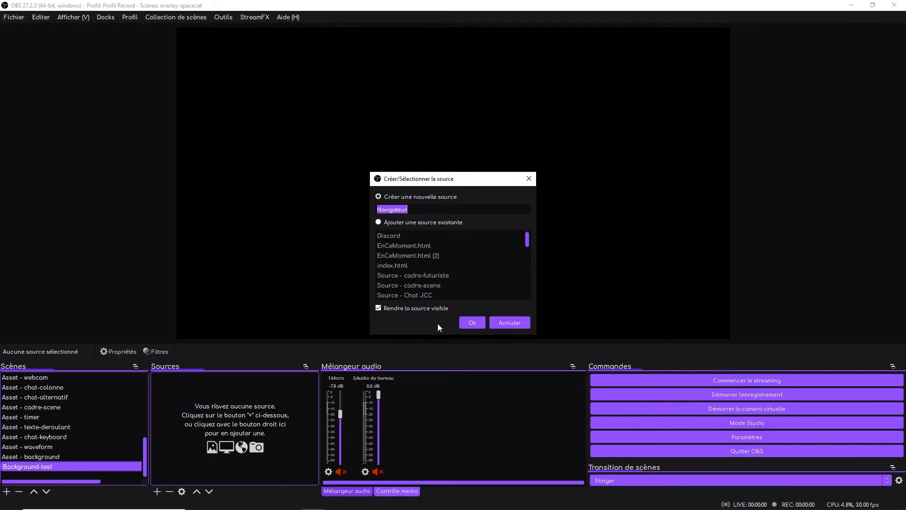
pyautogui.click(466, 323)
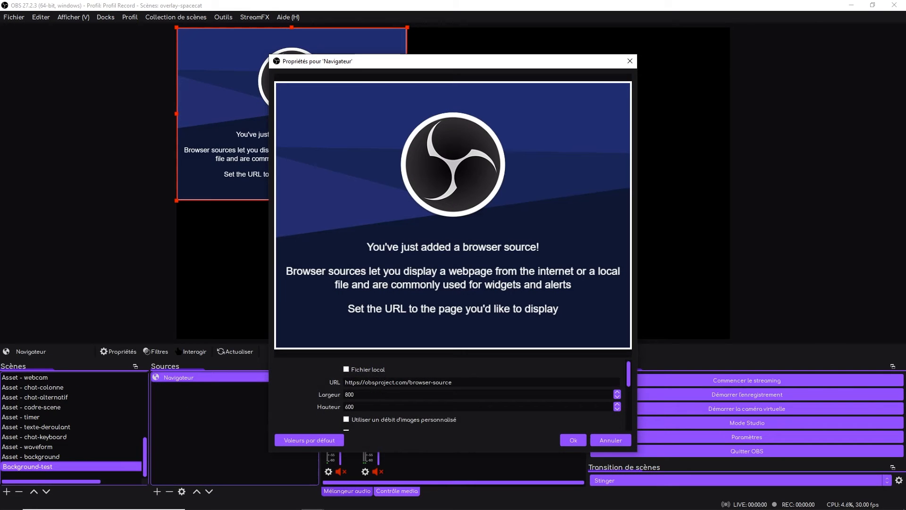
# Step: Set the browser source's URL to data:text/html, its width to 1920 and its height to 1080
pyautogui.tripleClick(392, 382)
pyautogui.write('data')
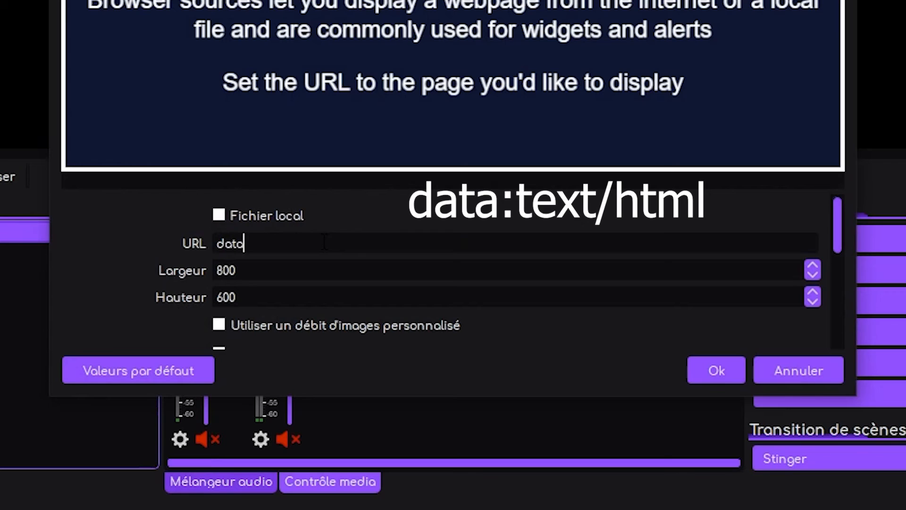
pyautogui.write(':text/html')
pyautogui.press('Tab')
pyautogui.write('1920')
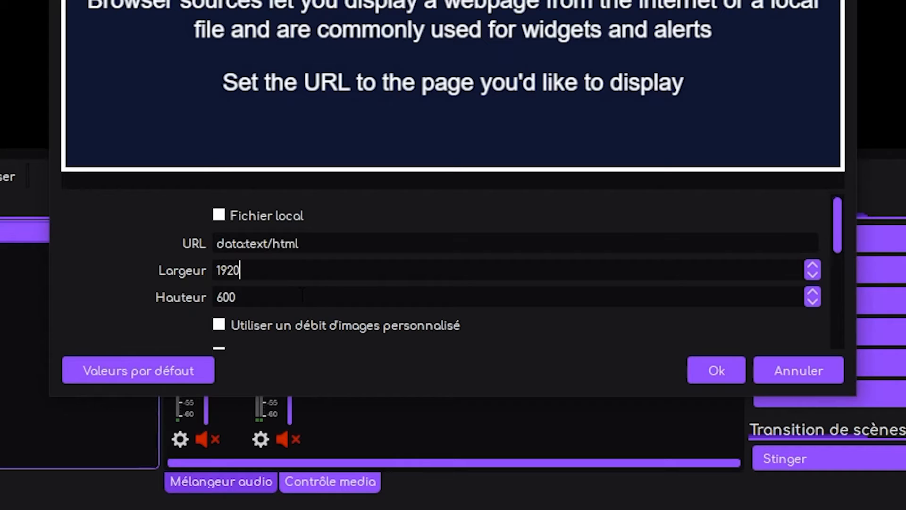
pyautogui.press('Tab')
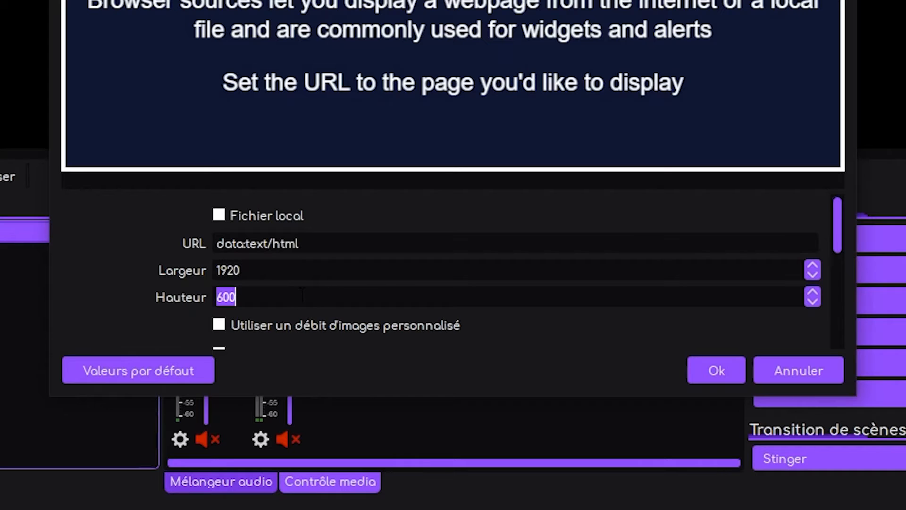
pyautogui.write('1080')
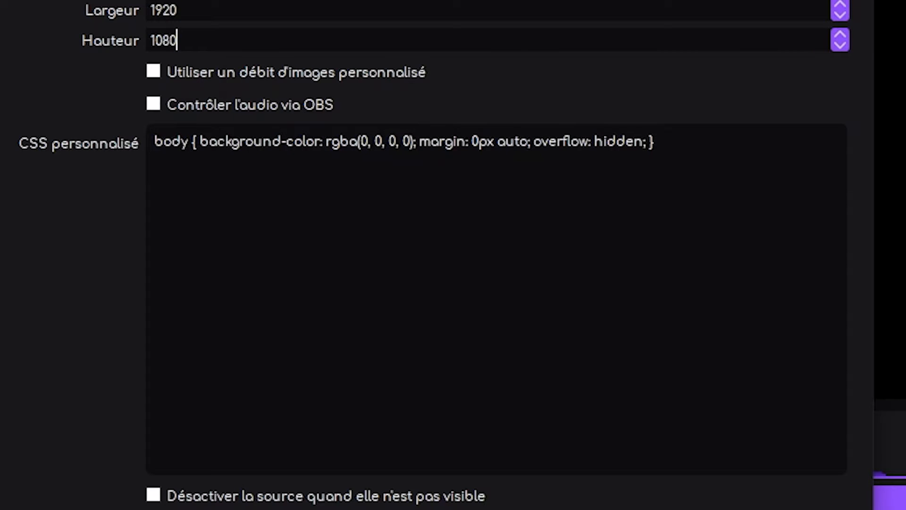
# Step: Clear the declarations inside the body rule of the custom CSS and add a line break between the braces
pyautogui.moveTo(195, 142); pyautogui.dragTo(646, 141)
pyautogui.press('BackSpace')
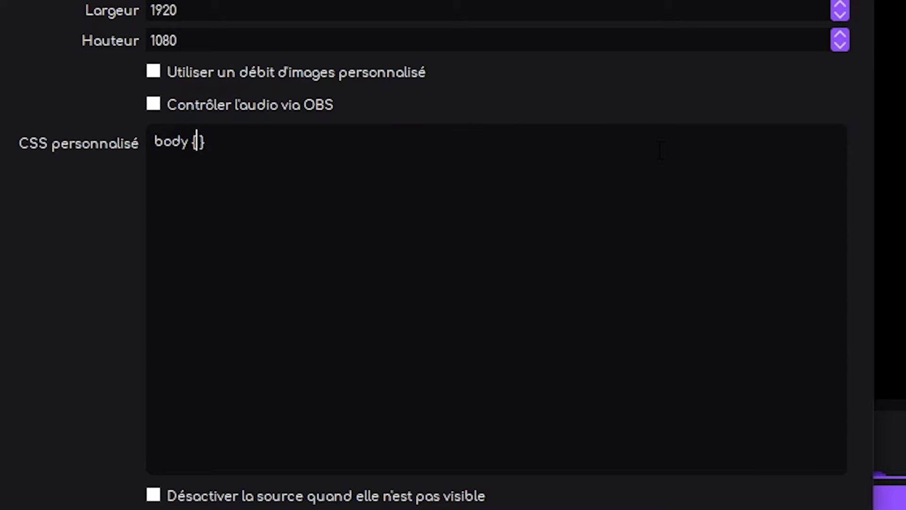
pyautogui.press('Return')
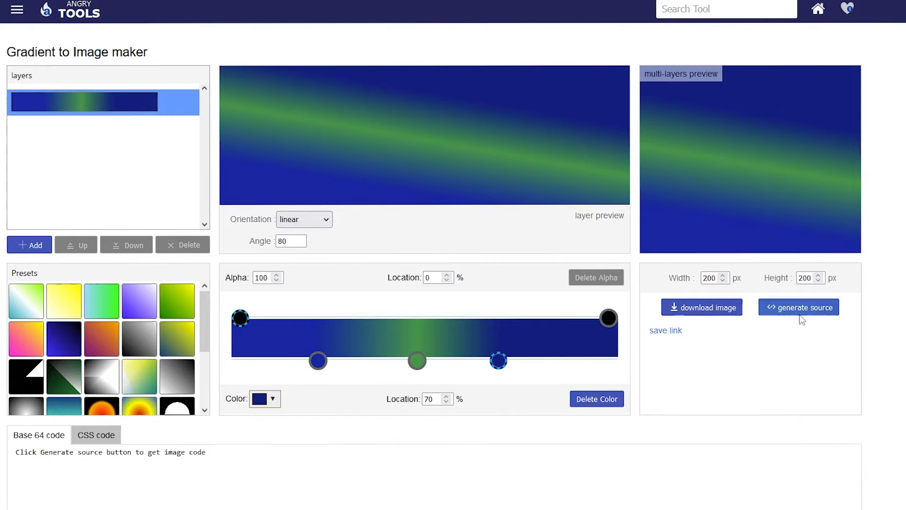
# Step: Generate the gradient's CSS code in Angry Tools, paste its unprefixed linear-gradient background line into the browser source's body rule, and confirm the properties
pyautogui.click(798, 313)
pyautogui.scroll(-4, 469, 333)
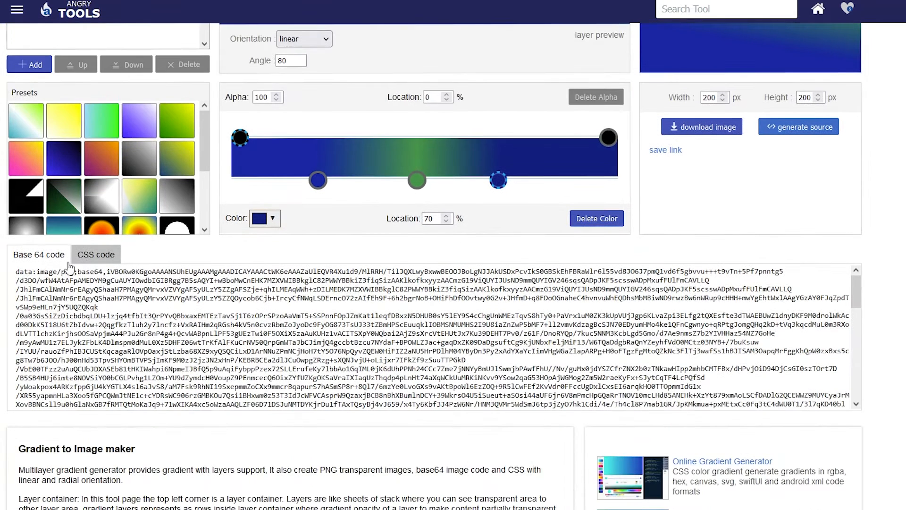
pyautogui.click(110, 258)
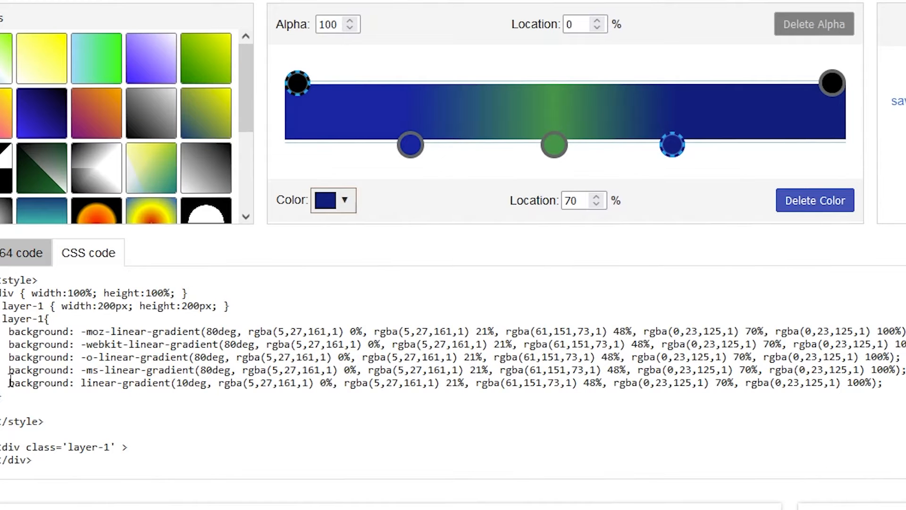
pyautogui.moveTo(43, 344); pyautogui.dragTo(160, 344)
pyautogui.moveTo(194, 383); pyautogui.dragTo(494, 395)
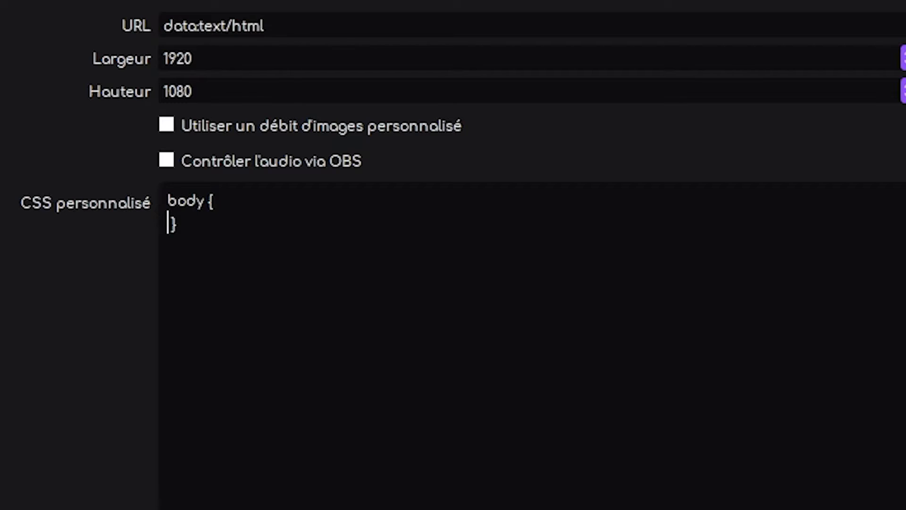
pyautogui.write('background: linear-gradient(10deg, rgba(5,27,161,1) 0%, rgba(5,27,161,1) 21%, rgba(61,151,73,1) 48%, rgba(0,23,125,1) 70%, rgba(0,23,125,1) 100%);')
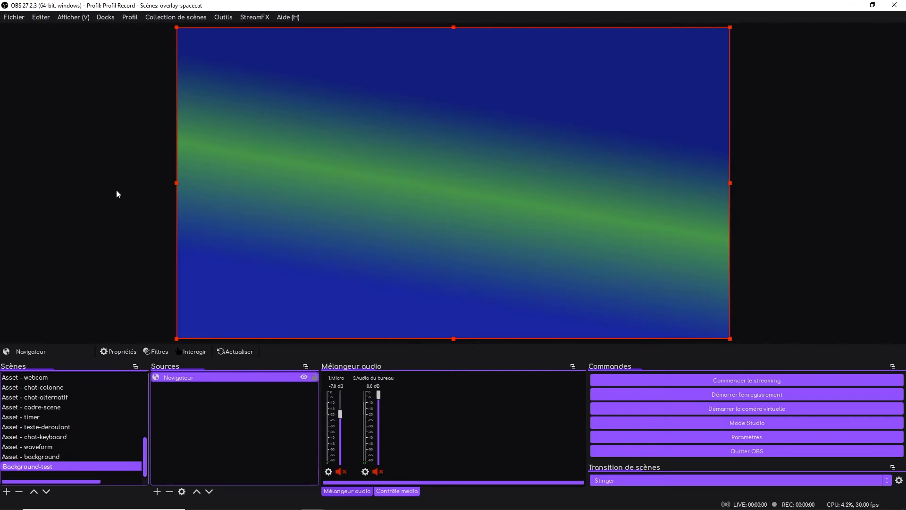
pyautogui.click(114, 191)
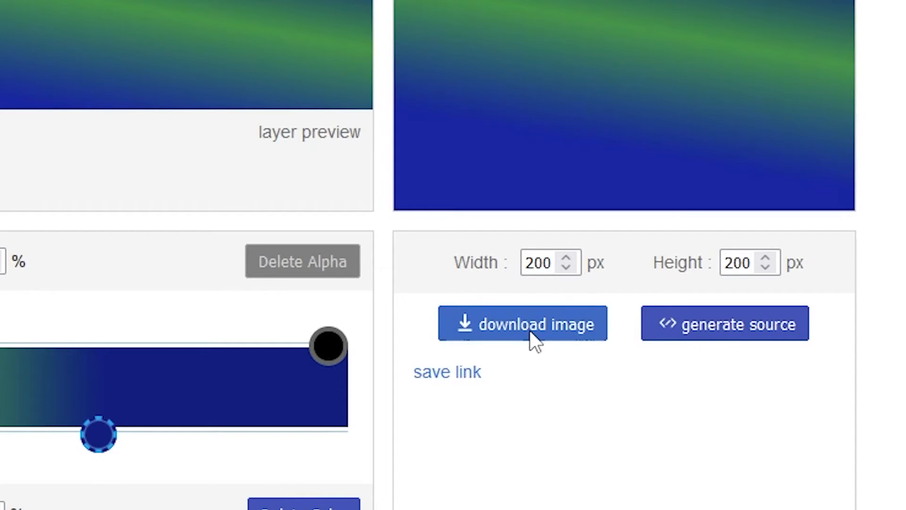
# Step: In Angry Tools, set the gradient image size to 1920 px wide and 1080 px high
pyautogui.doubleClick(535, 262)
pyautogui.write('19')
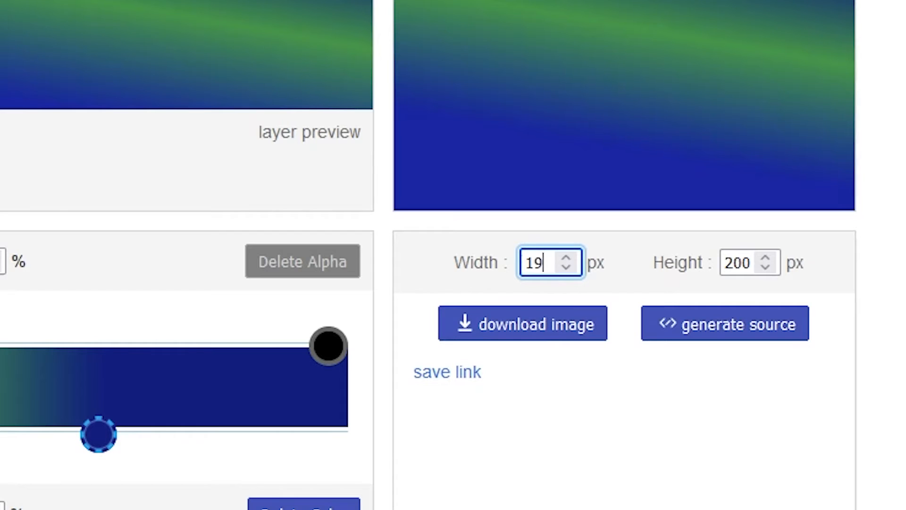
pyautogui.write('20')
pyautogui.doubleClick(725, 263)
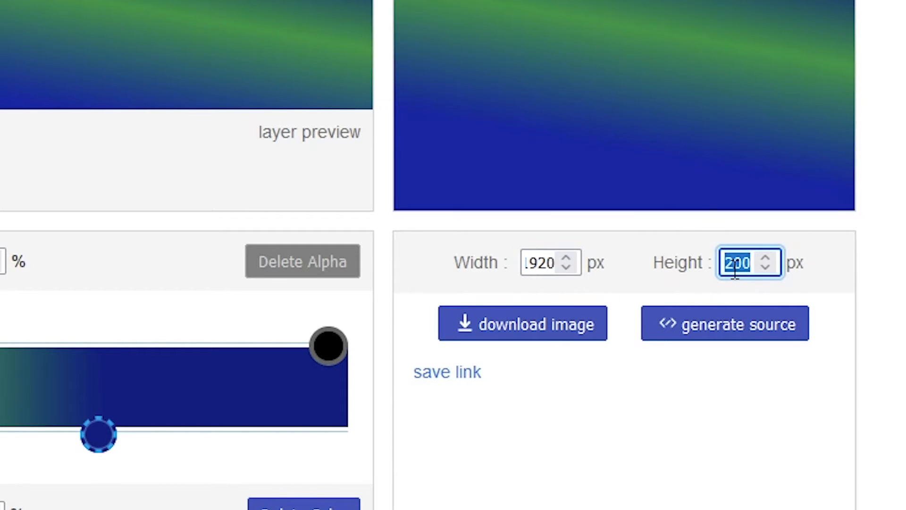
pyautogui.write('100')
pyautogui.press('BackSpace')
pyautogui.write('80')
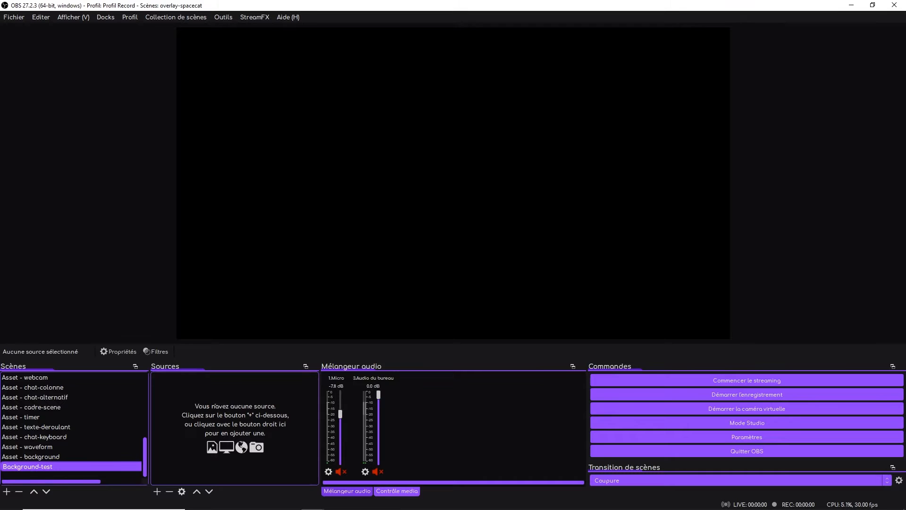
# Step: View the Gradient Source plugin page and add a new source named Gradient to the Background-test scene in OBS Studio
pyautogui.moveTo(212, 395); pyautogui.dragTo(205, 413)
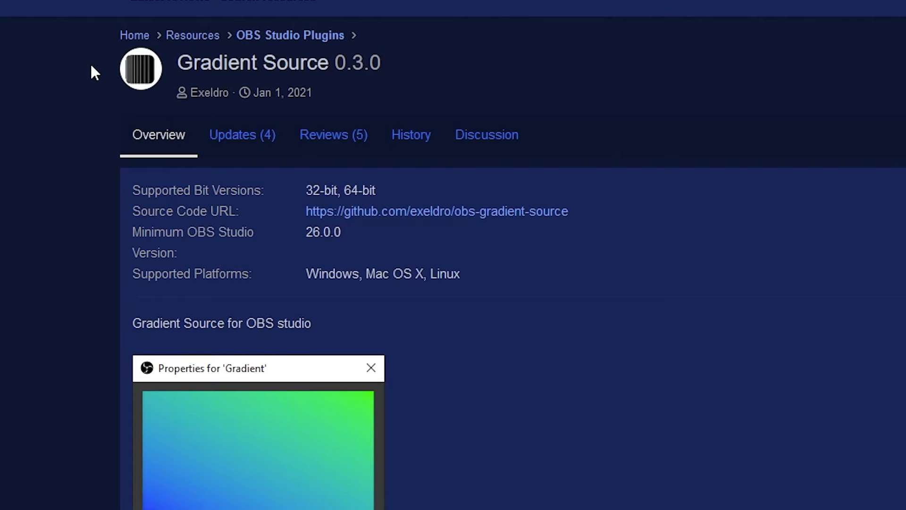
pyautogui.scroll(-2, 92, 70)
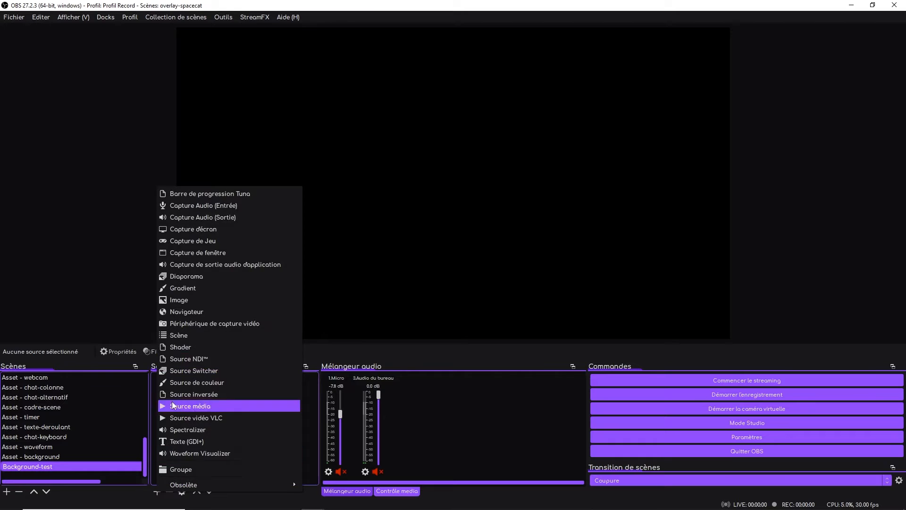
pyautogui.click(182, 289)
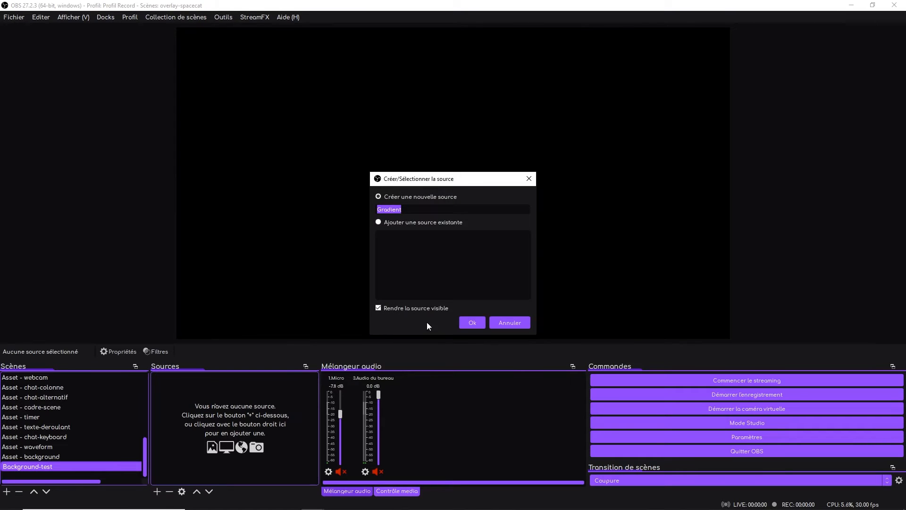
pyautogui.click(460, 322)
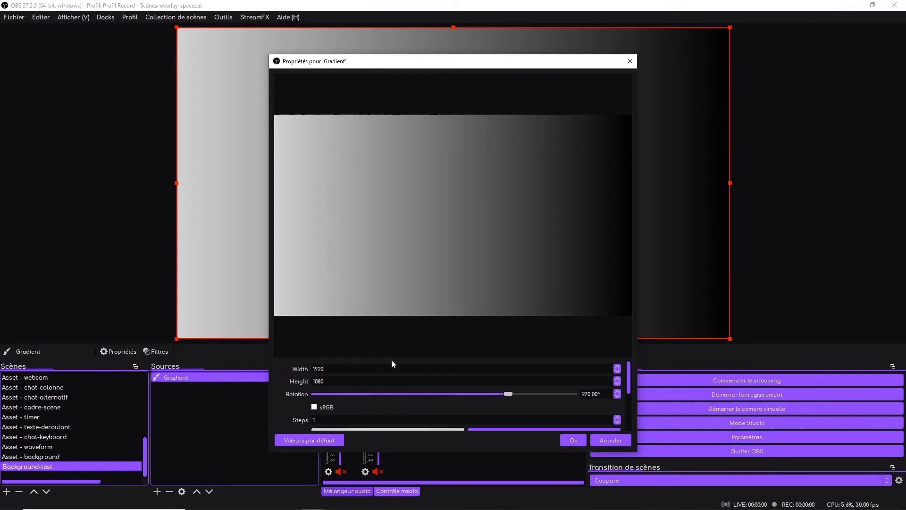
# Step: Set the gradient to 2 steps, with blue as the first and last colours and green #00aa00 in the middle
pyautogui.moveTo(392, 359); pyautogui.dragTo(394, 146)
pyautogui.click(624, 203)
pyautogui.click(505, 222)
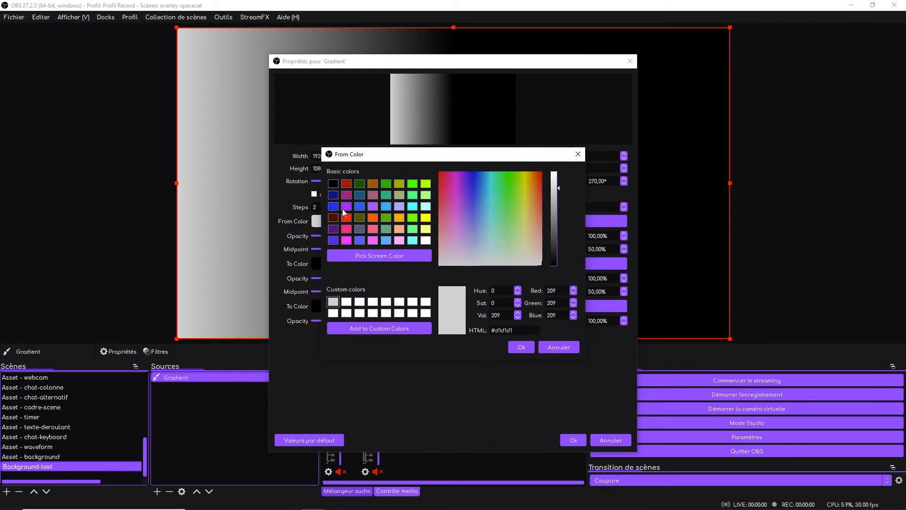
pyautogui.click(333, 206)
pyautogui.click(522, 347)
pyautogui.click(549, 305)
pyautogui.click(333, 206)
pyautogui.click(521, 347)
pyautogui.click(550, 264)
pyautogui.click(386, 183)
pyautogui.click(521, 347)
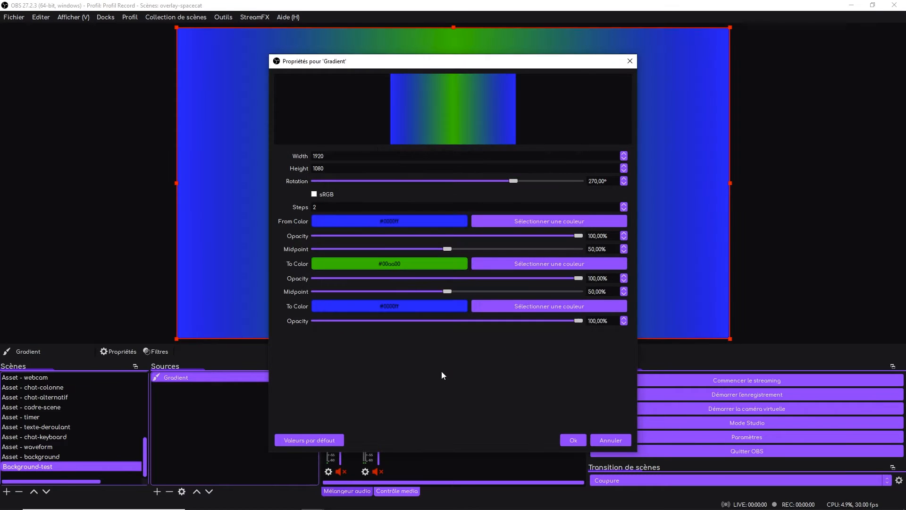
# Step: Rotate the gradient to 189°, raise the first colour's midpoint above 50%, and confirm the source properties
pyautogui.moveTo(513, 180); pyautogui.dragTo(454, 181)
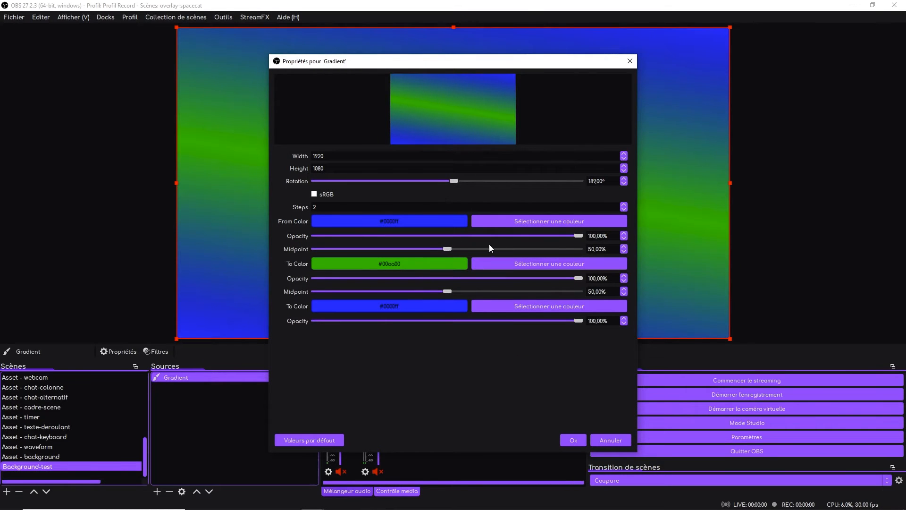
pyautogui.moveTo(448, 248); pyautogui.dragTo(516, 250)
pyautogui.click(574, 440)
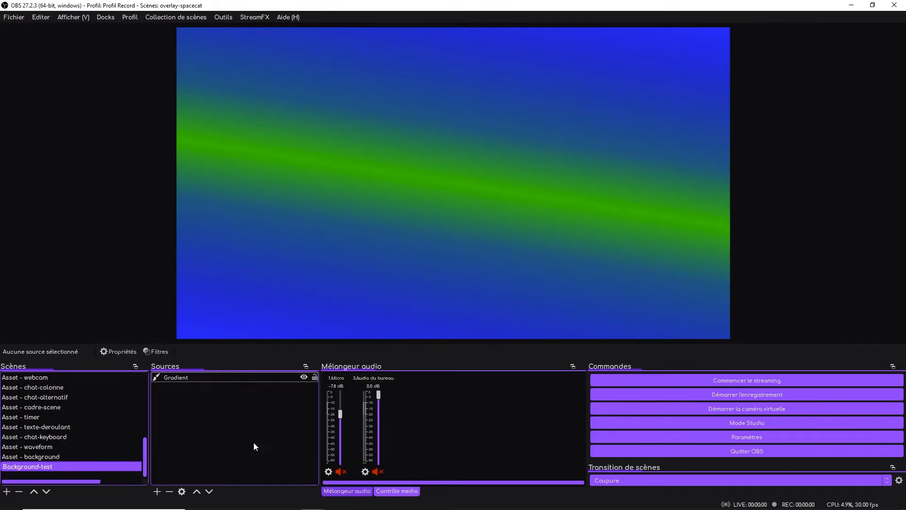
# Step: Select Source - space in the Asset - background scene and look through the StreamFX plugin page
pyautogui.click(61, 457)
pyautogui.click(179, 405)
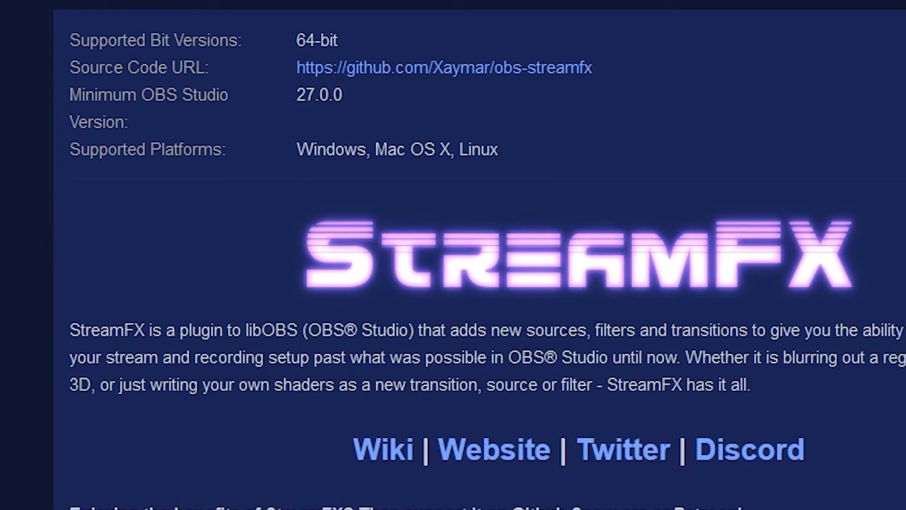
pyautogui.scroll(2, 453, 254)
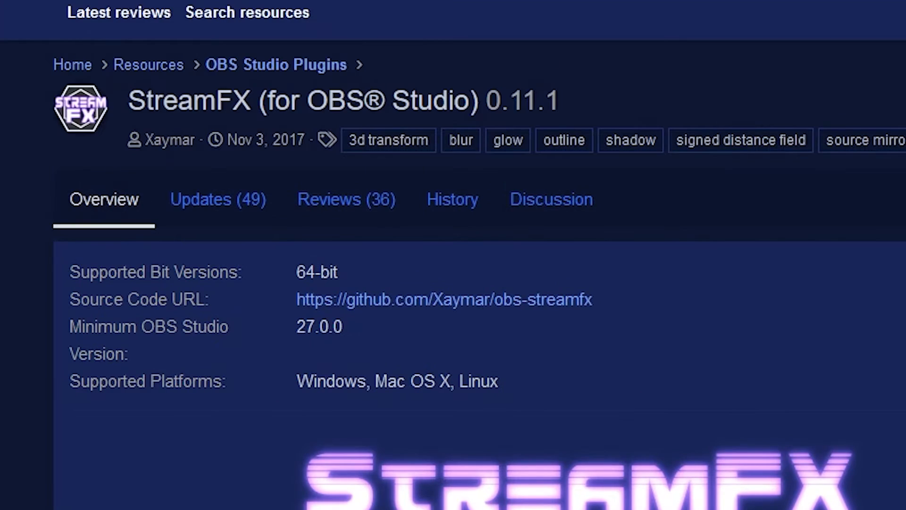
pyautogui.scroll(-4, 453, 255)
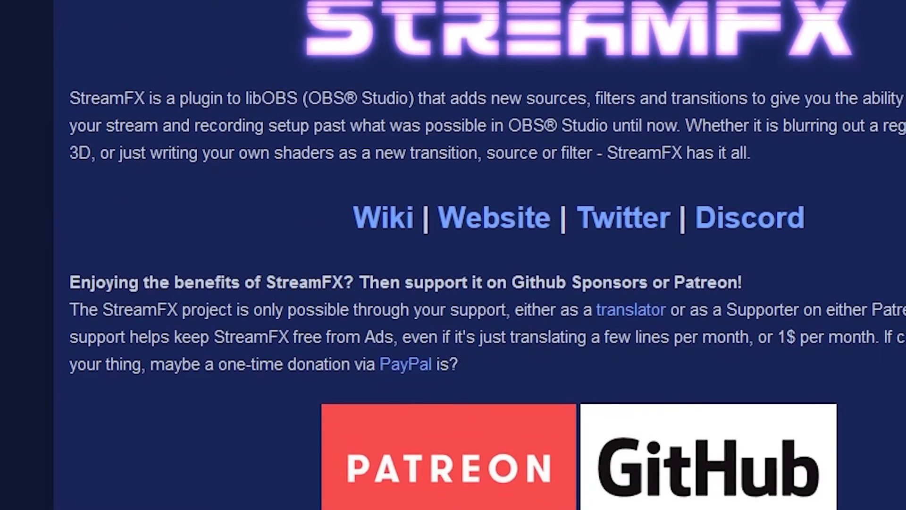
pyautogui.scroll(-3, 453, 255)
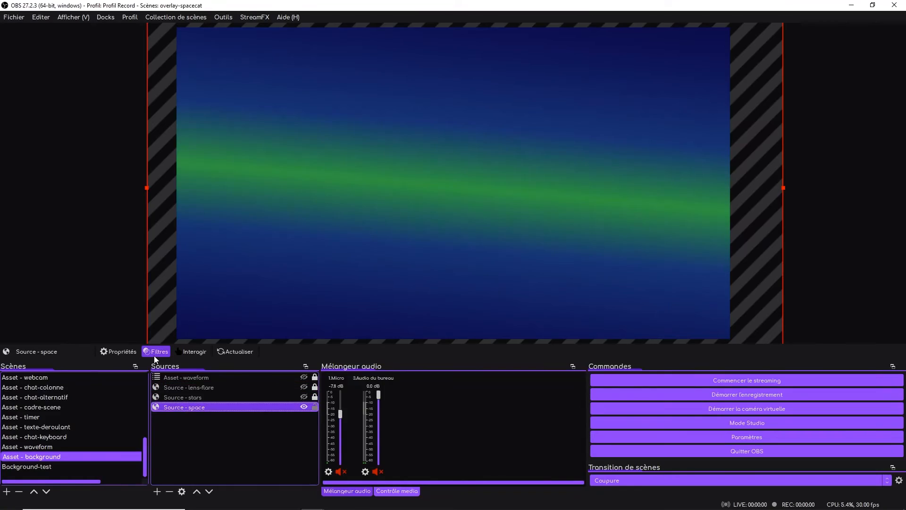
# Step: Enable the drunk.effect Shader filter on Source - space, review its shader parameters, and close the filters
pyautogui.click(153, 354)
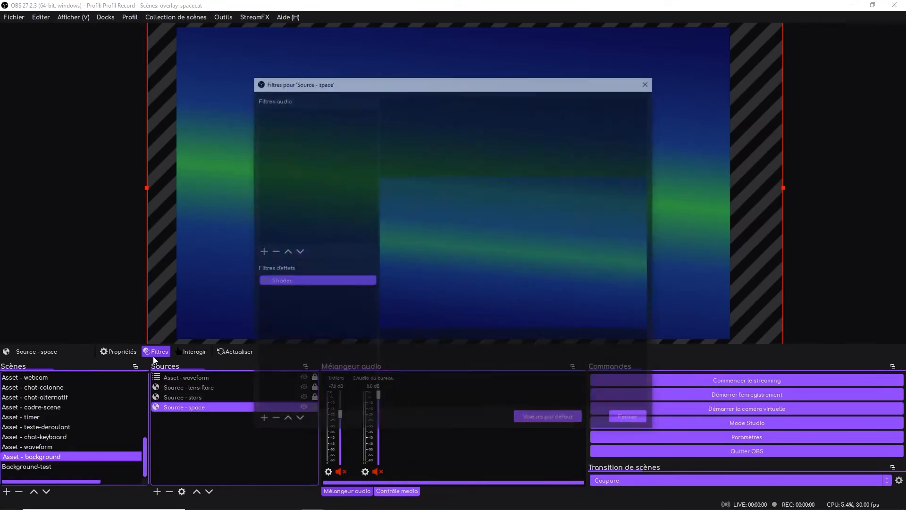
pyautogui.click(305, 279)
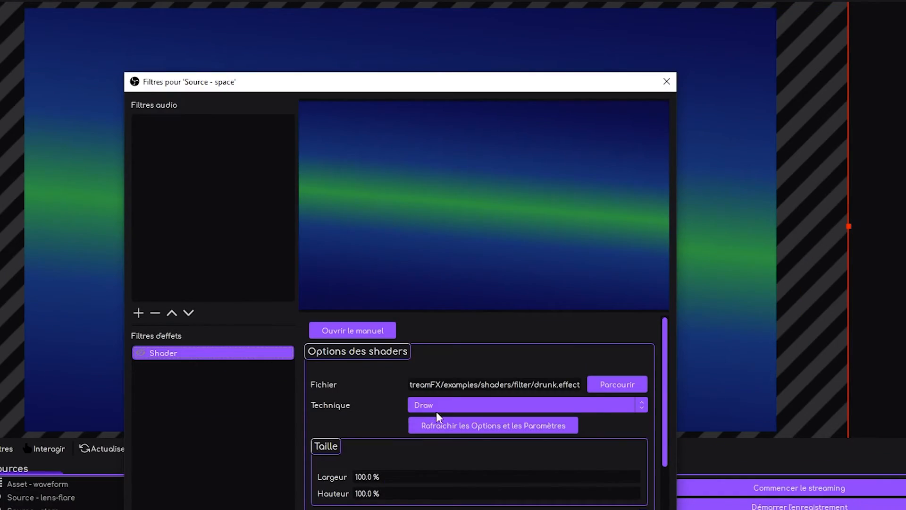
pyautogui.moveTo(421, 384); pyautogui.dragTo(567, 385)
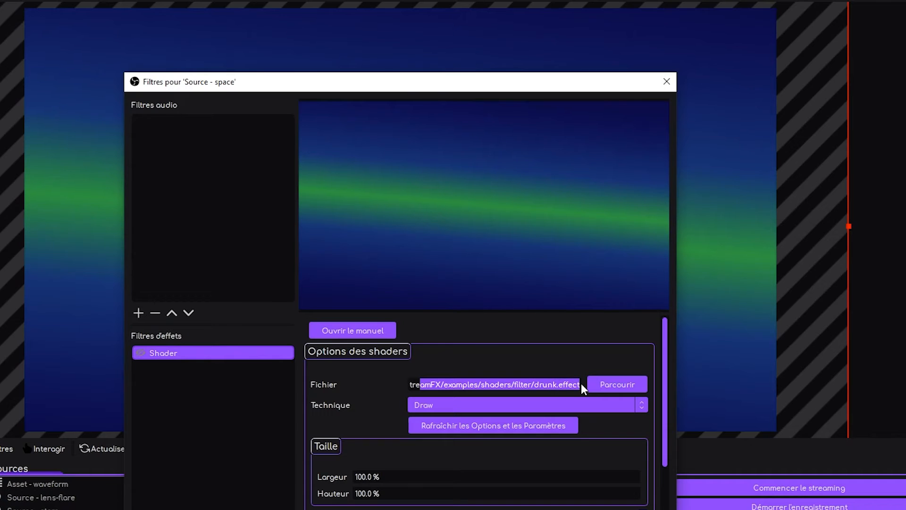
pyautogui.click(363, 402)
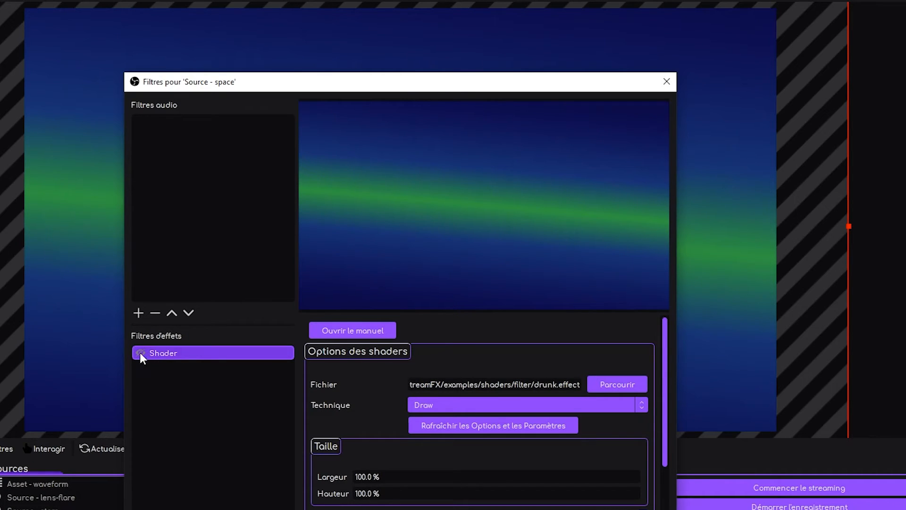
pyautogui.moveTo(206, 84); pyautogui.dragTo(462, 18)
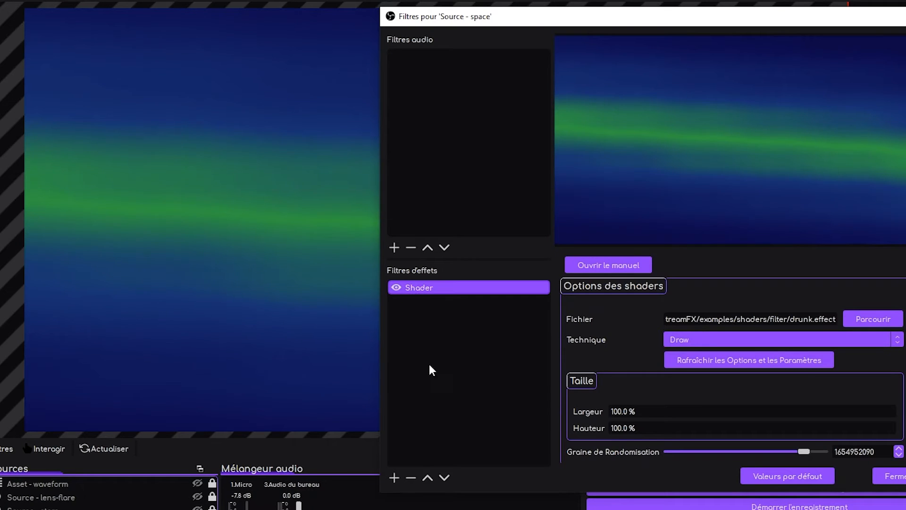
pyautogui.scroll(-3, 588, 403)
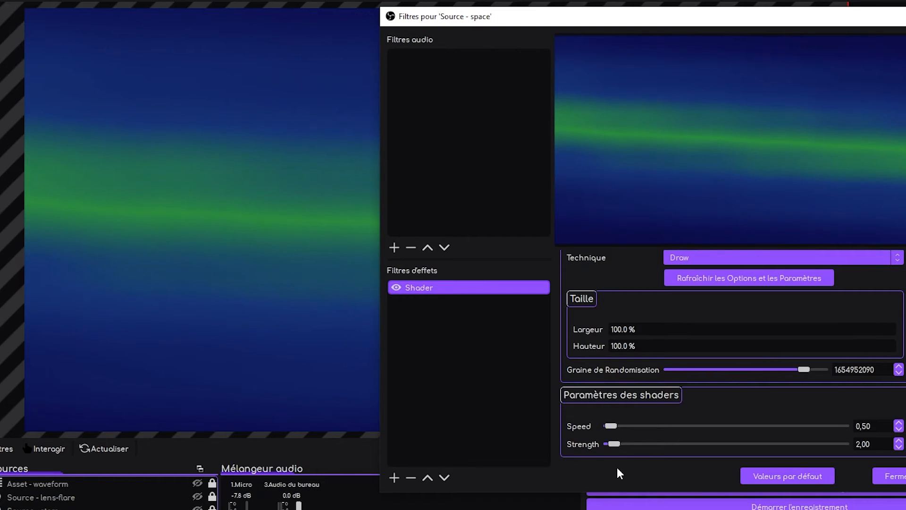
pyautogui.click(890, 476)
# Step: In Visual Studio Code, open background-stars.css and examine the animStar keyframes rule
pyautogui.click(200, 509)
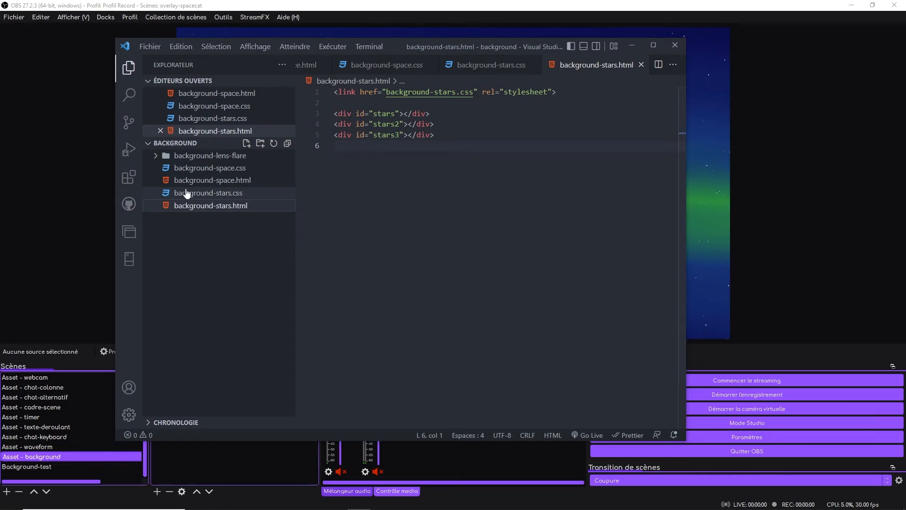
pyautogui.click(182, 194)
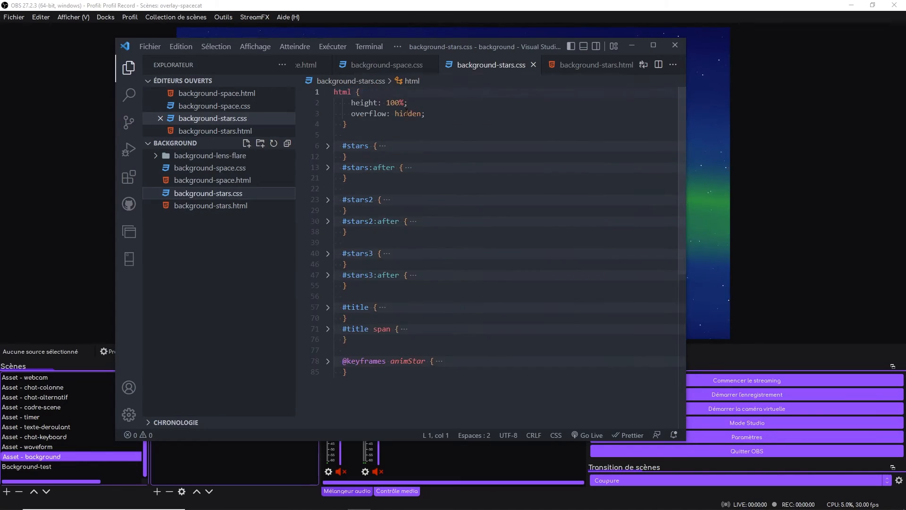
pyautogui.click(328, 361)
pyautogui.scroll(-1, 405, 276)
pyautogui.scroll(1, 406, 275)
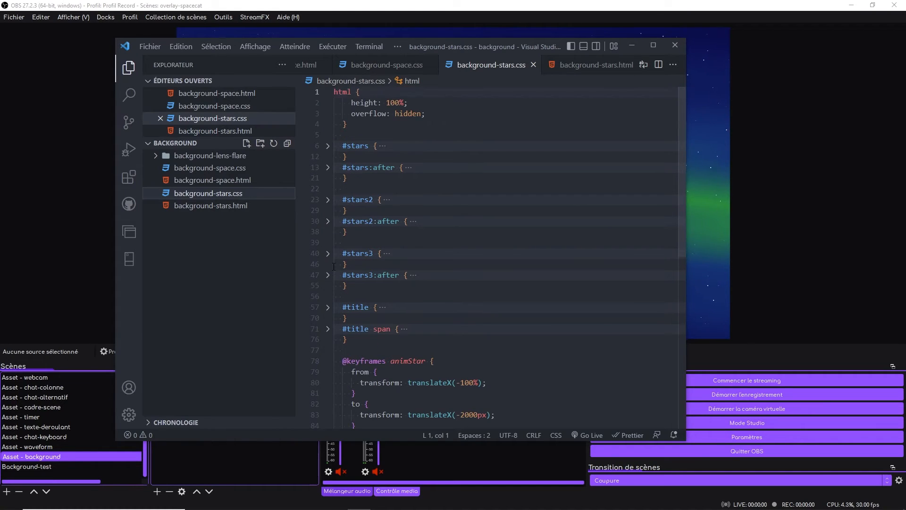
pyautogui.click(629, 43)
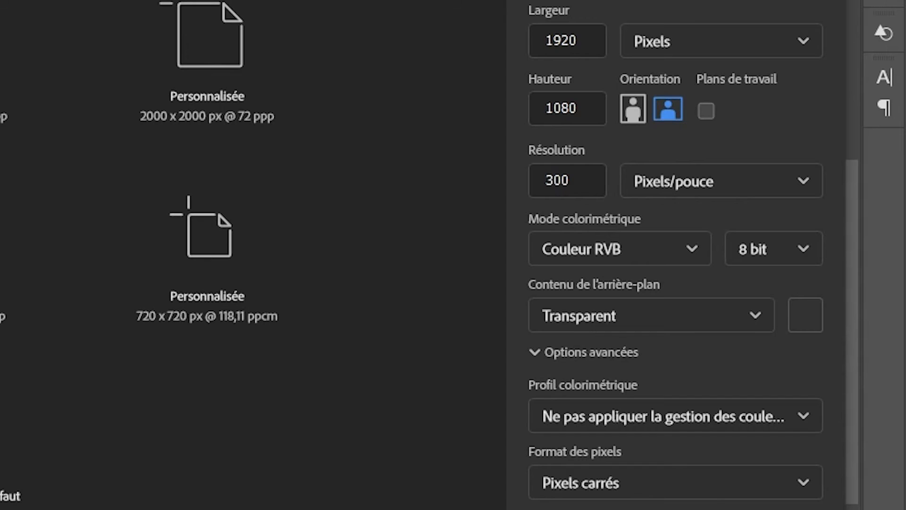
# Step: In Photoshop, create a transparent 1920 × 1080 px document at 300 ppi, set the foreground colour to white, and activate the Brush tool
pyautogui.click(718, 330)
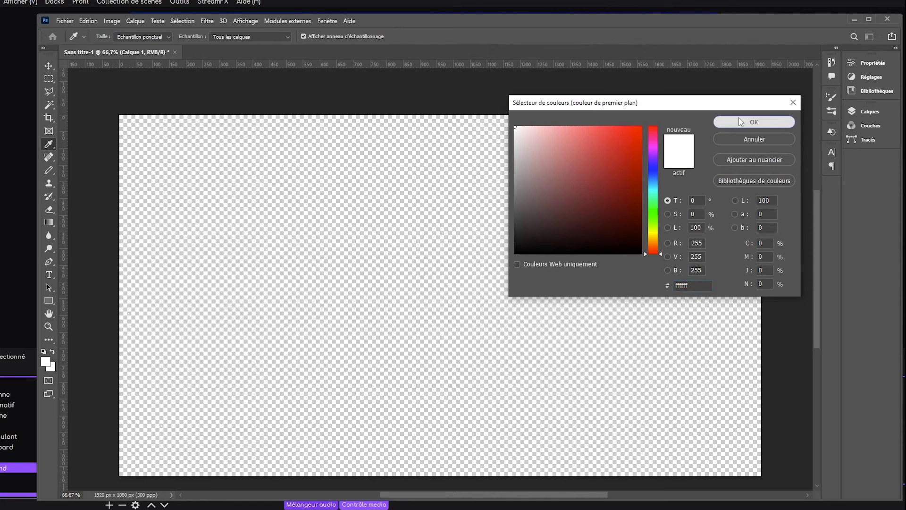
pyautogui.click(754, 122)
pyautogui.press('b')
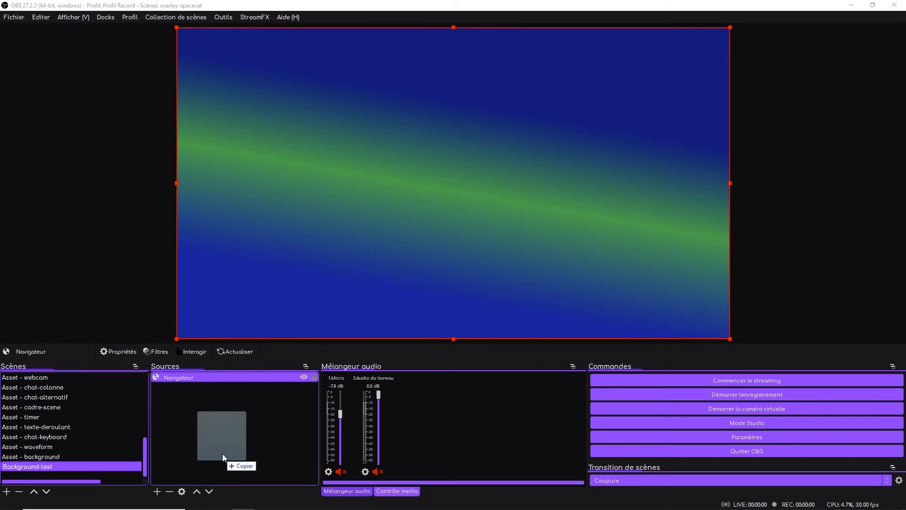
# Step: Add the space-pixel.png image three times as sources to the Background-test scene in OBS Studio
pyautogui.moveTo(223, 454); pyautogui.dragTo(222, 454)
pyautogui.click(122, 140)
pyautogui.moveTo(0, 283); pyautogui.dragTo(228, 414)
pyautogui.moveTo(0, 425); pyautogui.dragTo(285, 429)
# Step: Offset and enlarge space-pixel.png (2) and space-pixel.png (3) beyond the canvas so their stars do not overlap
pyautogui.moveTo(604, 208); pyautogui.dragTo(550, 180)
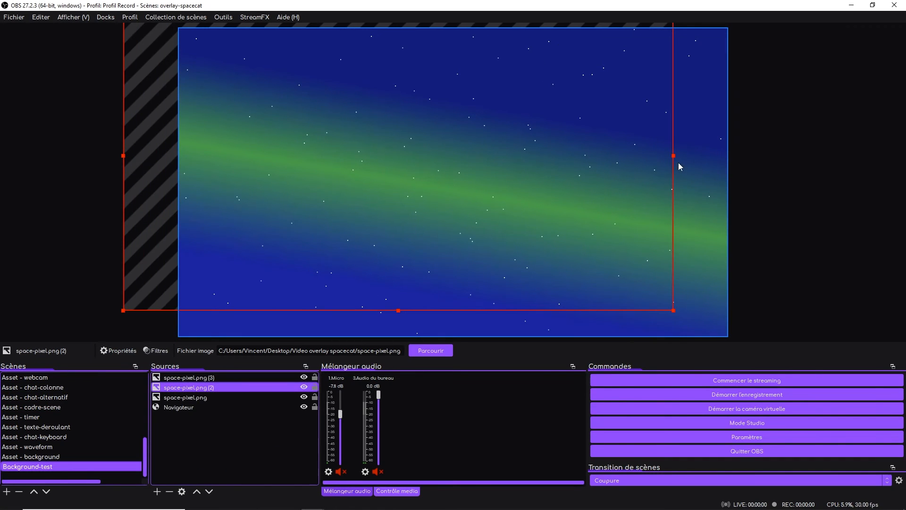
pyautogui.moveTo(676, 158); pyautogui.dragTo(828, 231)
pyautogui.click(233, 379)
pyautogui.moveTo(444, 213); pyautogui.dragTo(350, 175)
pyautogui.moveTo(631, 141); pyautogui.dragTo(905, 221)
# Step: Add a Défilement filter to space-pixel.png with a horizontal speed of 5.00
pyautogui.click(207, 407)
pyautogui.click(199, 398)
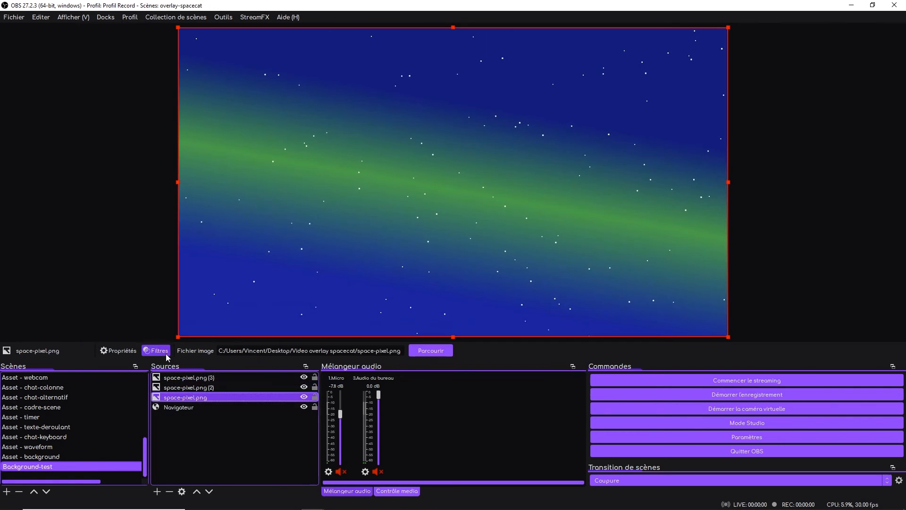
pyautogui.click(166, 352)
pyautogui.click(263, 419)
pyautogui.click(287, 189)
pyautogui.click(431, 277)
pyautogui.click(643, 259)
pyautogui.click(643, 260)
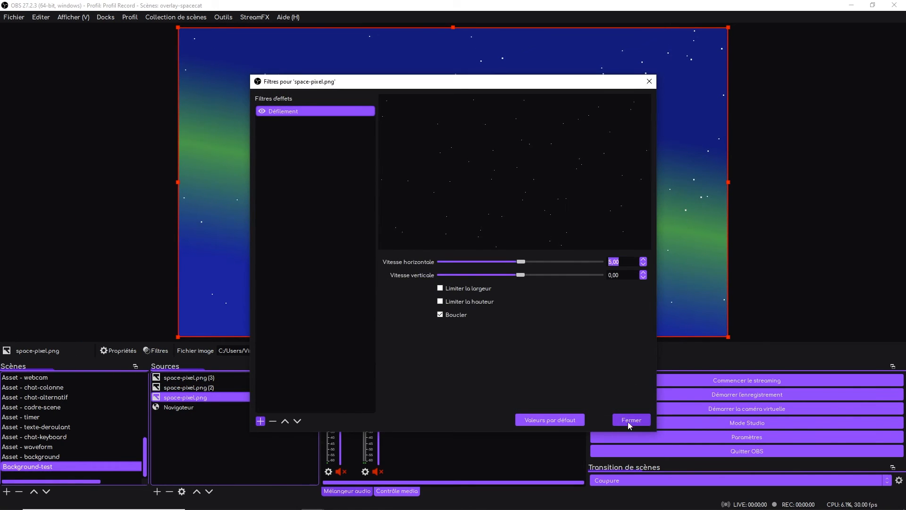
pyautogui.click(629, 420)
# Step: Add a Défilement filter to space-pixel.png (2) and increase its horizontal speed
pyautogui.click(185, 387)
pyautogui.click(159, 350)
pyautogui.click(260, 421)
pyautogui.click(331, 204)
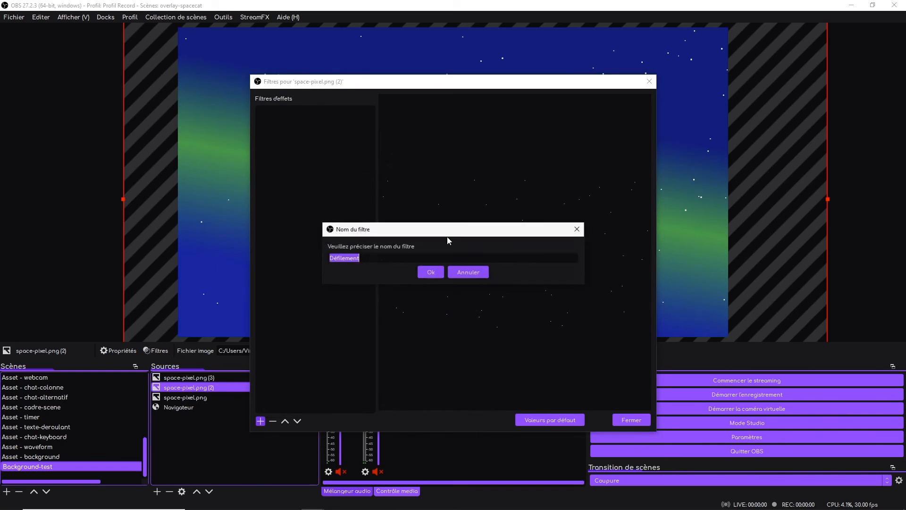
pyautogui.click(431, 272)
pyautogui.click(643, 260)
pyautogui.click(644, 259)
pyautogui.click(643, 259)
pyautogui.click(644, 260)
pyautogui.click(630, 420)
# Step: Add a Défilement filter with horizontal speed 9.00 to space-pixel.png (3), then shrink and reposition that image over the canvas
pyautogui.click(203, 377)
pyautogui.click(160, 350)
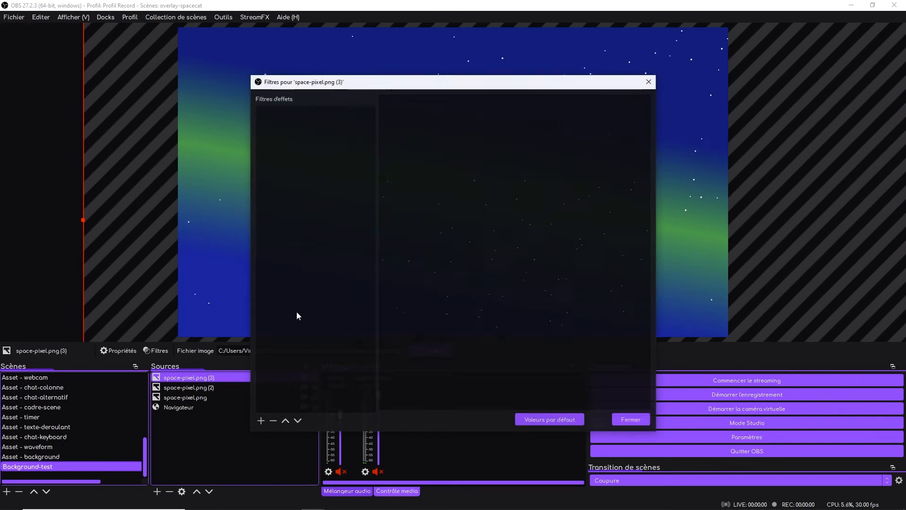
pyautogui.click(260, 420)
pyautogui.click(286, 204)
pyautogui.click(428, 274)
pyautogui.click(643, 259)
pyautogui.click(643, 260)
pyautogui.click(643, 259)
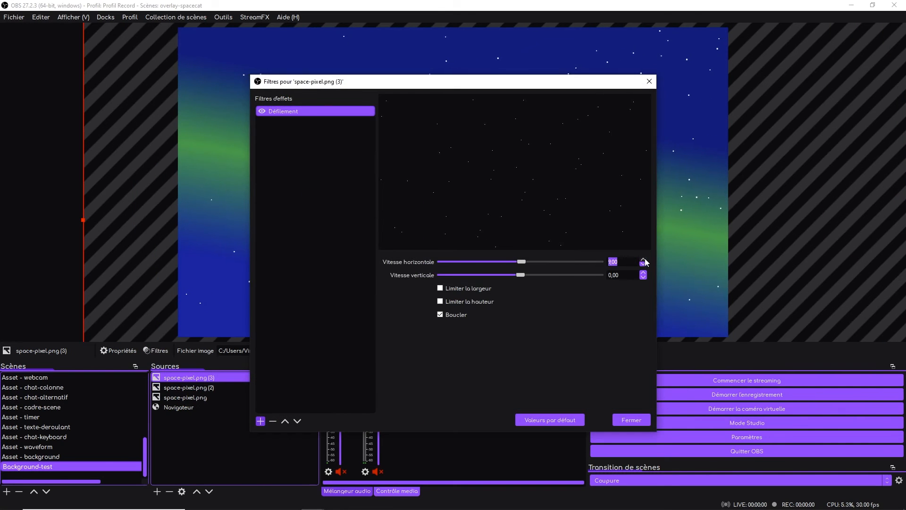
pyautogui.click(633, 420)
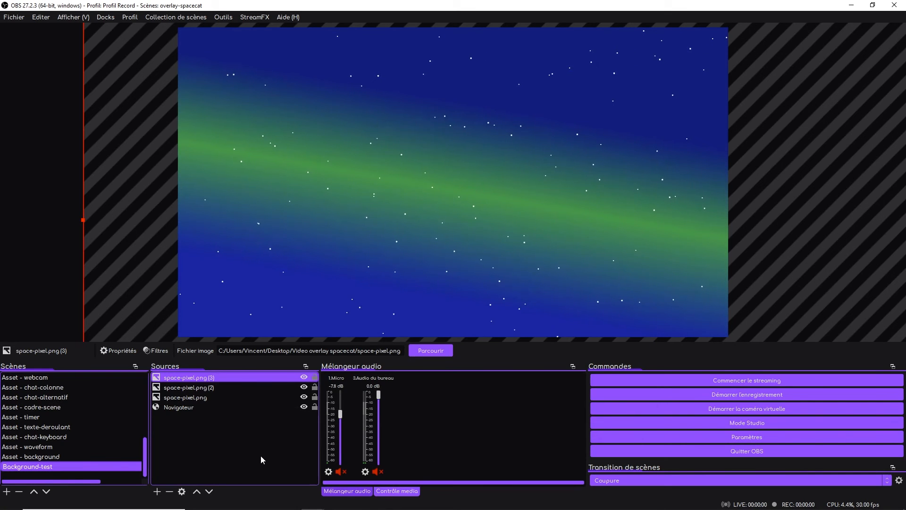
pyautogui.moveTo(84, 220); pyautogui.dragTo(155, 212)
pyautogui.moveTo(493, 207); pyautogui.dragTo(431, 243)
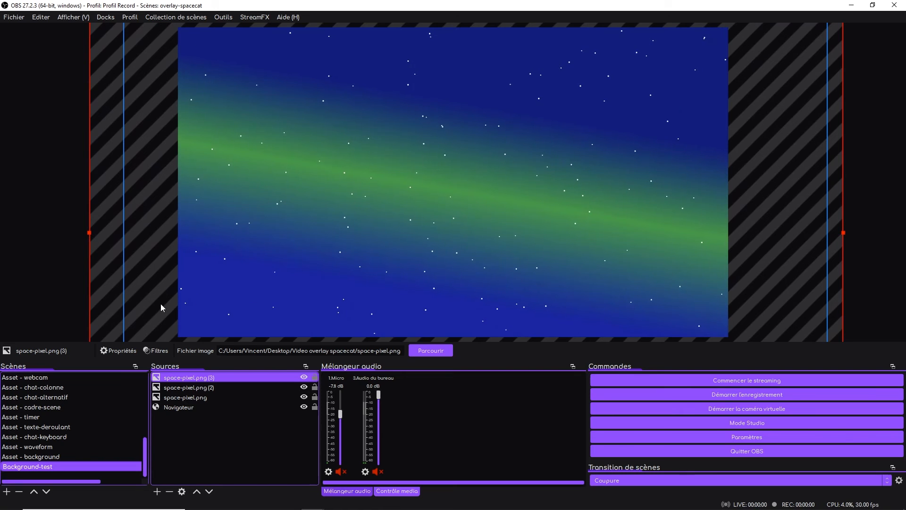
# Step: Make Source - lens-flare visible in the Asset - background scene and select it
pyautogui.click(31, 458)
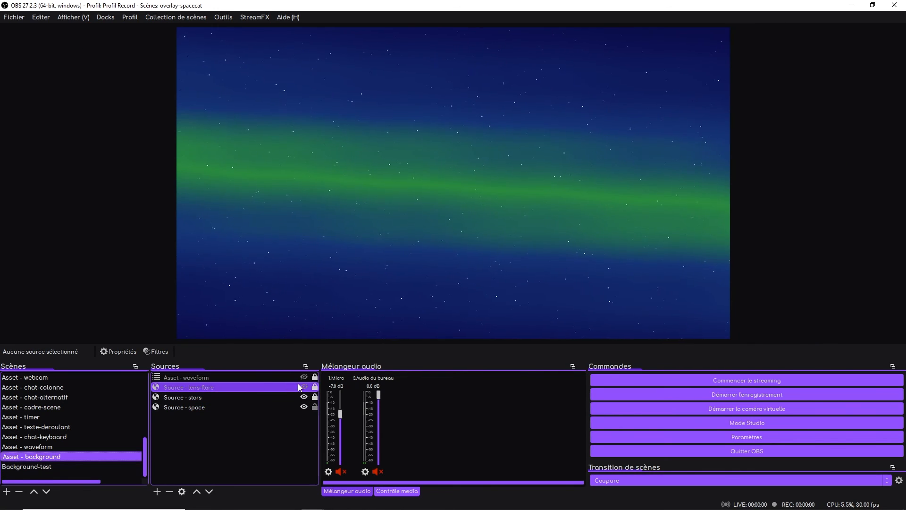
pyautogui.click(304, 387)
pyautogui.click(236, 387)
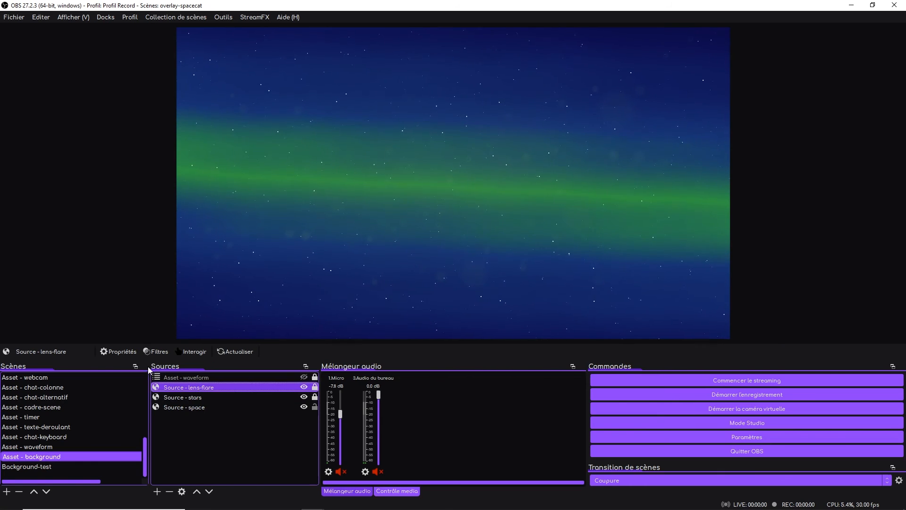
# Step: Try a gamma of 3.00 in the lens-flare source's Corrections colorimétrique filter, and set it back to 0.18
pyautogui.click(156, 351)
pyautogui.click(289, 281)
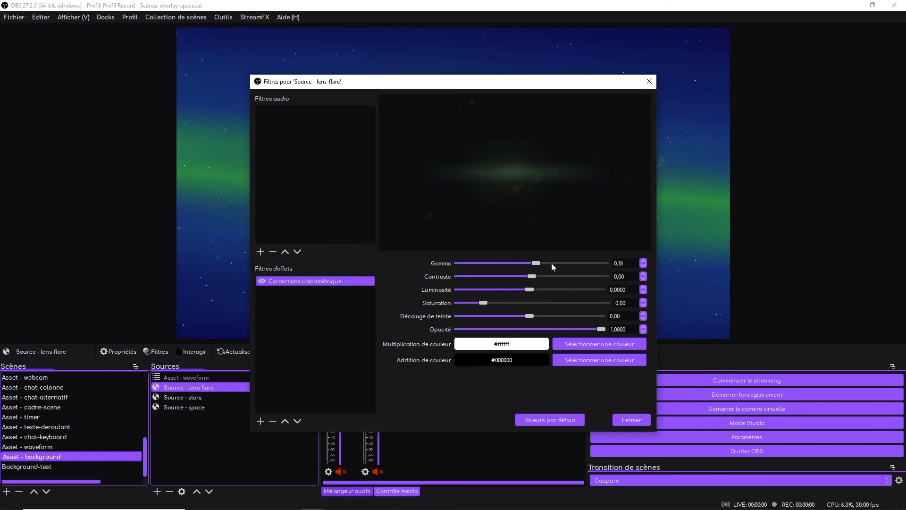
pyautogui.moveTo(536, 263); pyautogui.dragTo(590, 263)
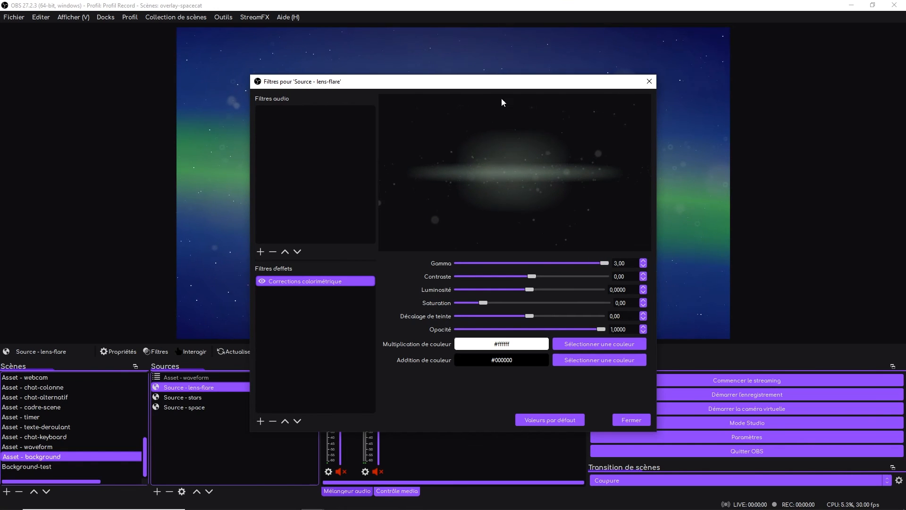
pyautogui.moveTo(486, 86); pyautogui.dragTo(661, 130)
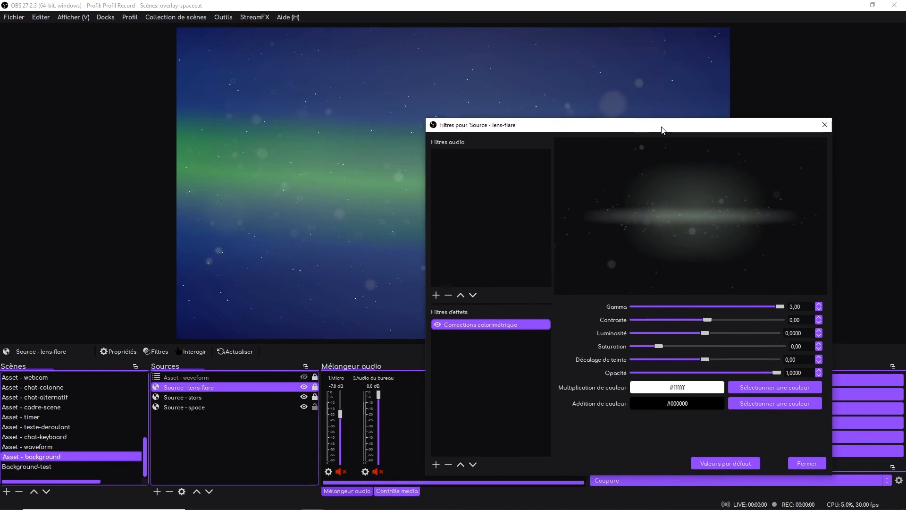
pyautogui.moveTo(779, 307); pyautogui.dragTo(710, 307)
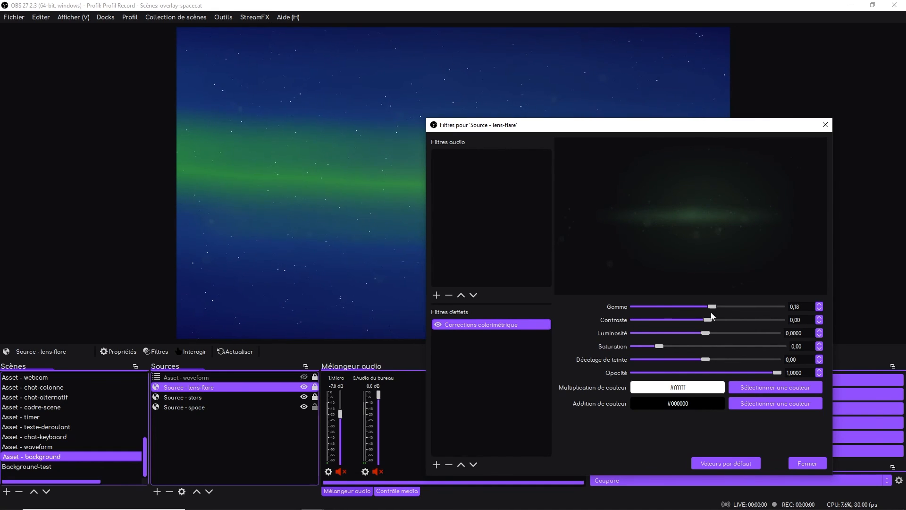
pyautogui.click(791, 463)
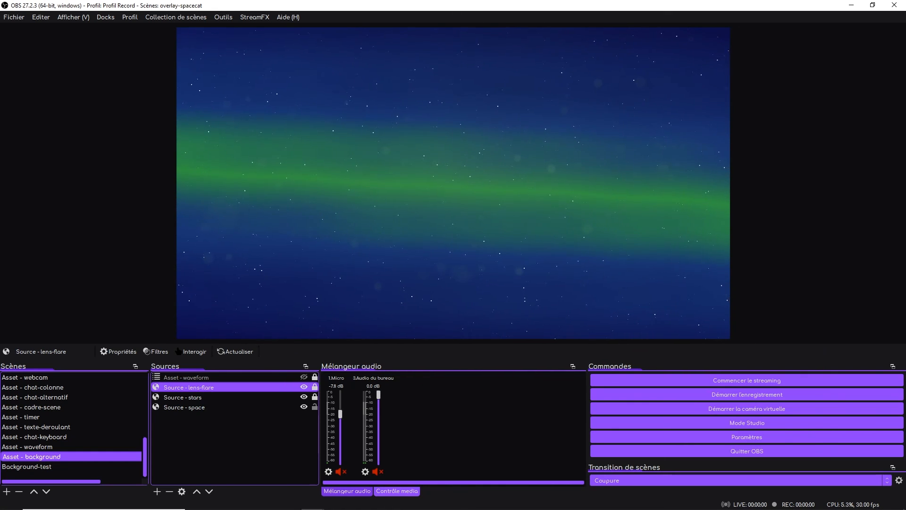
# Step: Switch to the Scène - Début scene
pyautogui.scroll(6, 54, 435)
pyautogui.click(33, 377)
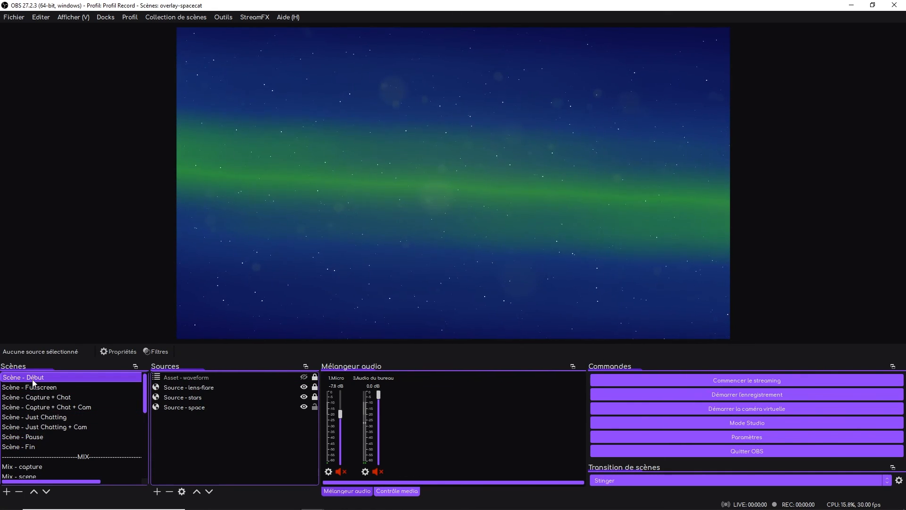